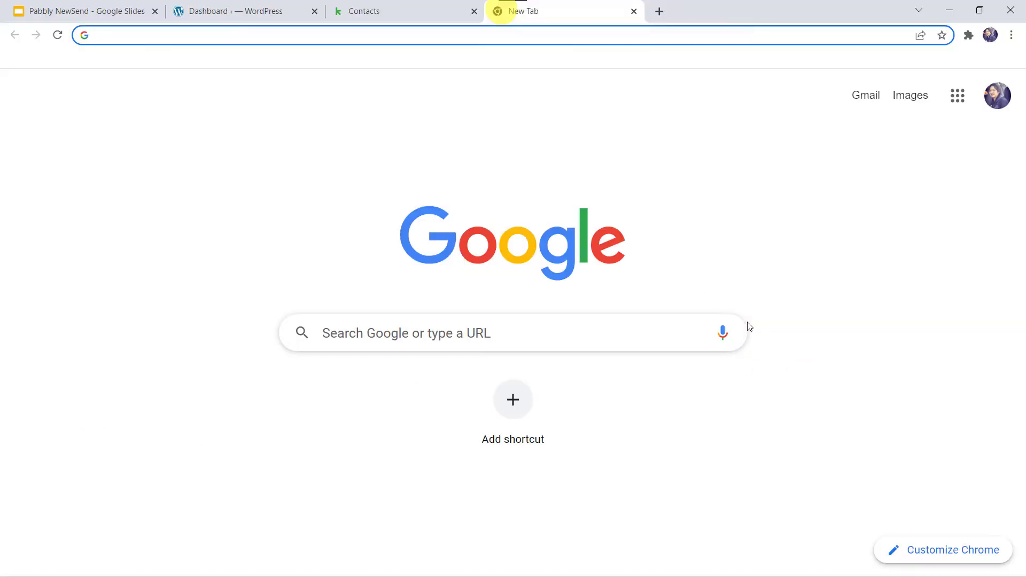
# Load pabbly.com, go to Products > Pabbly Connect, and sign in to the Pabbly account
pyautogui.write('pabbly')
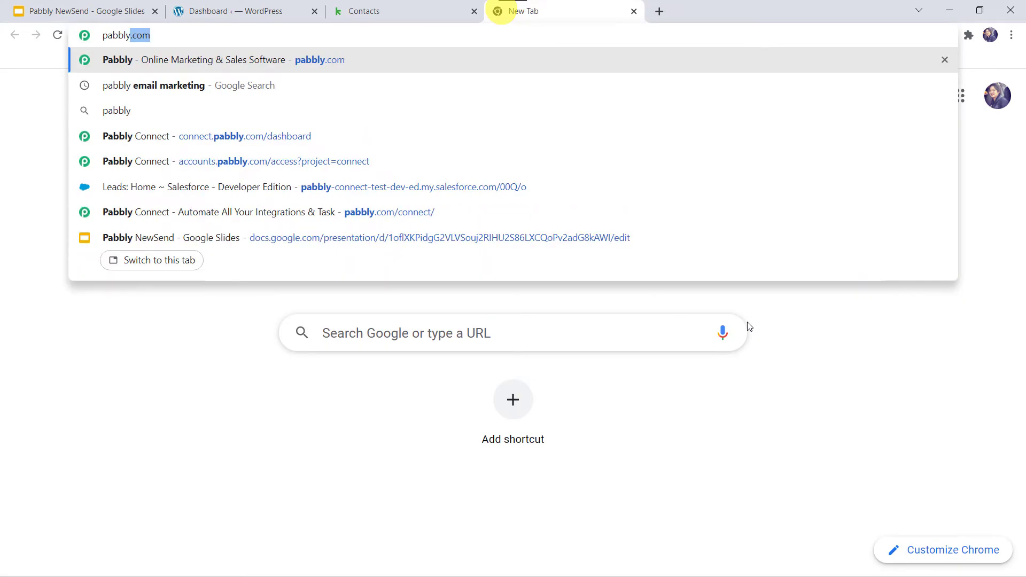
pyautogui.press('Return')
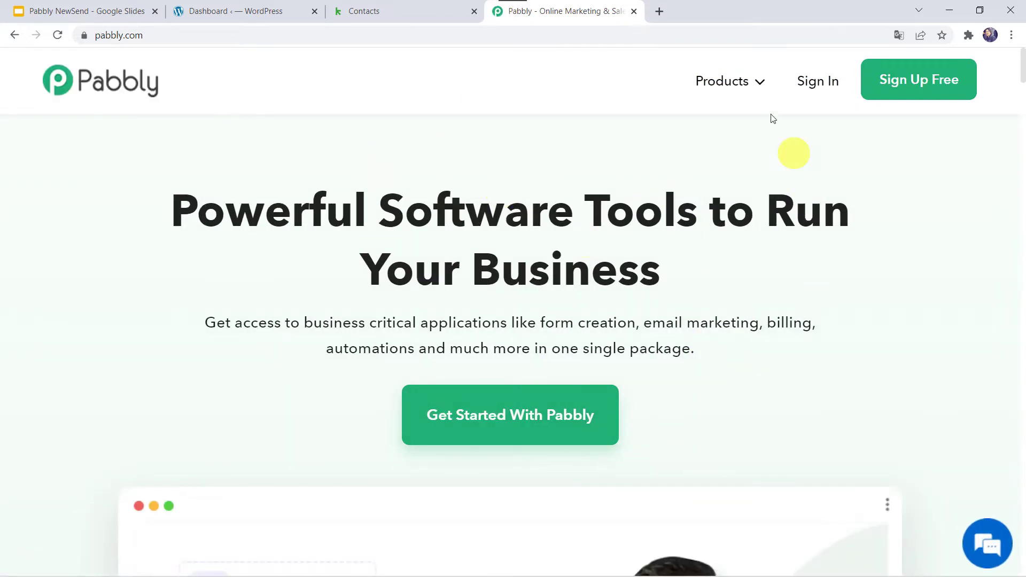
pyautogui.click(734, 95)
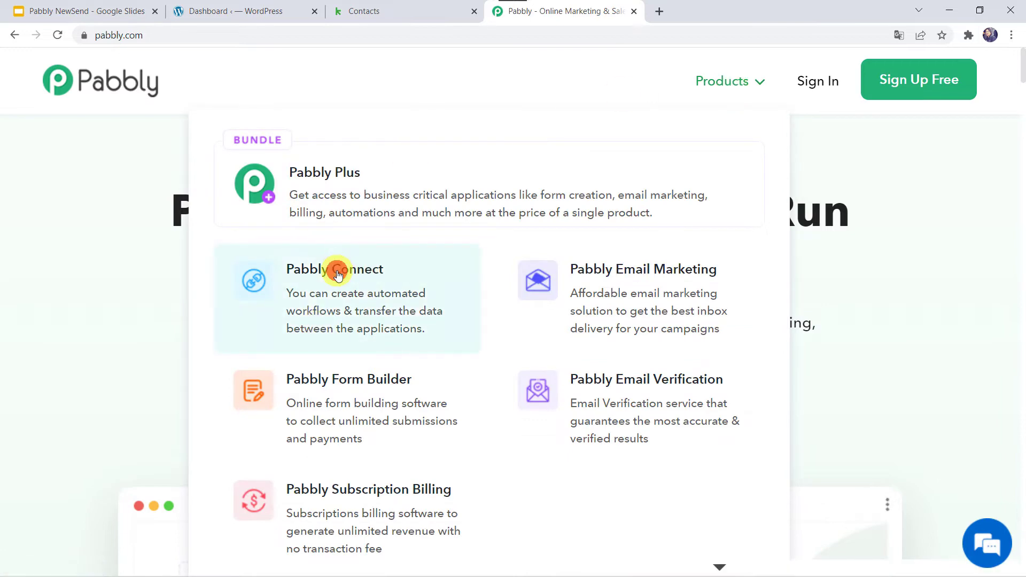
pyautogui.click(338, 273)
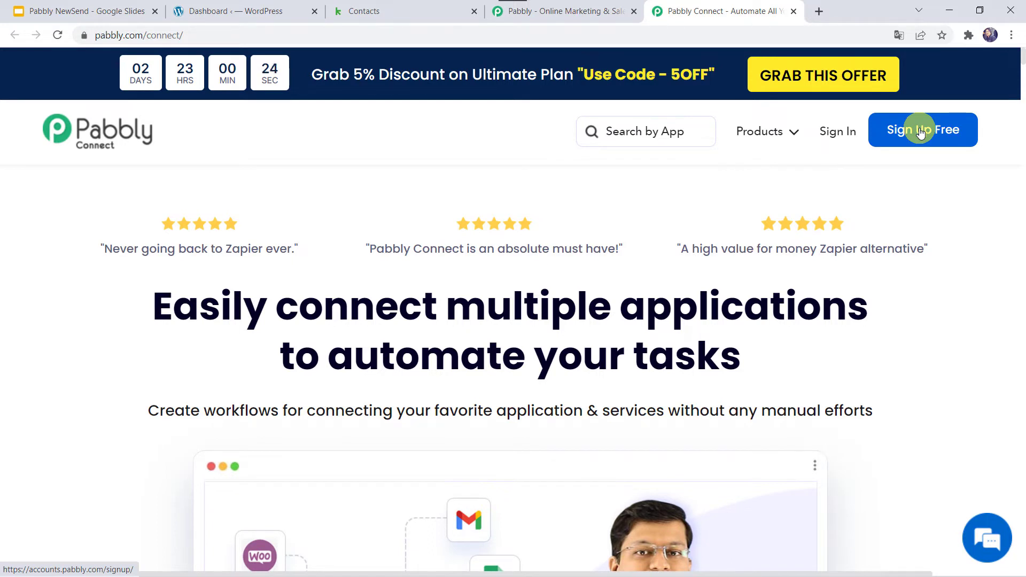
pyautogui.click(837, 135)
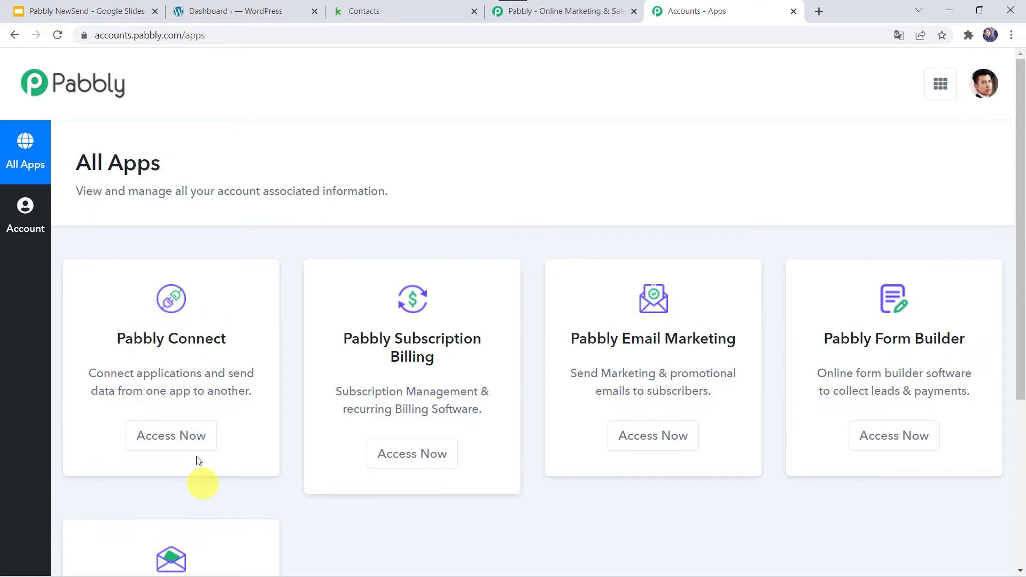
# From the Pabbly Connect dashboard, create a workflow named 'Add Elementor Forms Submissions to Keap CRM as Contacts'
pyautogui.click(178, 433)
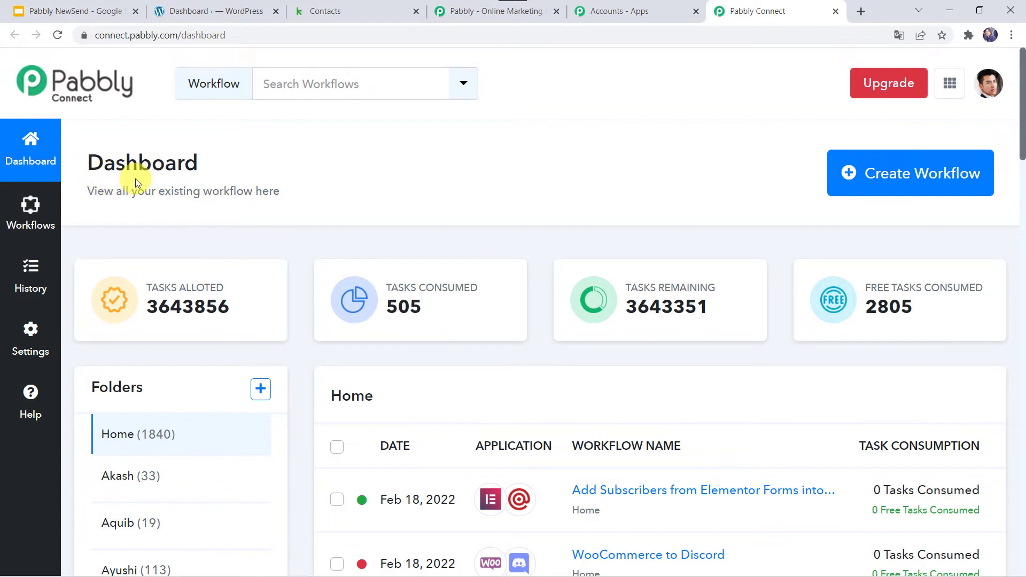
pyautogui.scroll(-5, 590, 436)
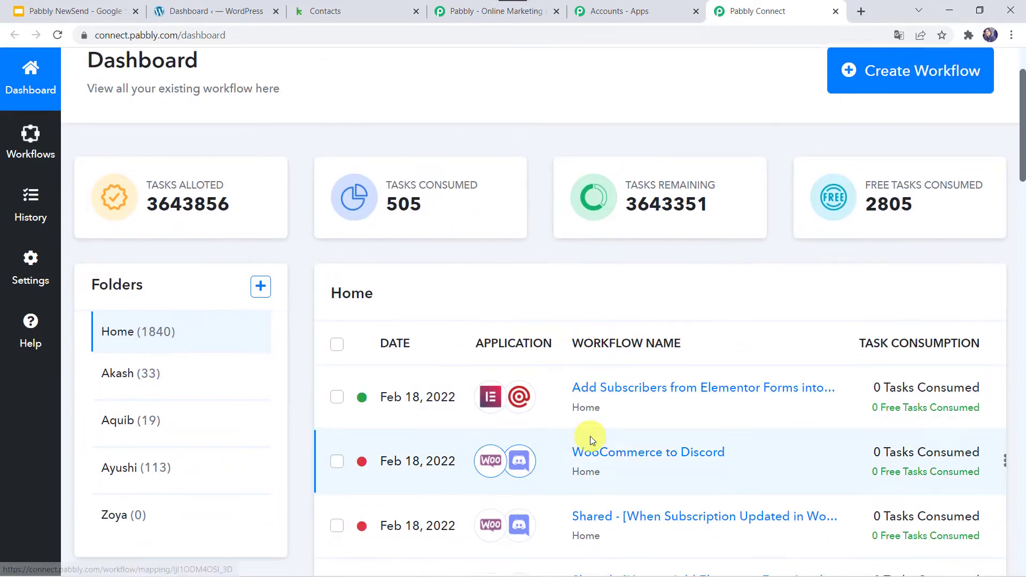
pyautogui.scroll(5, 590, 436)
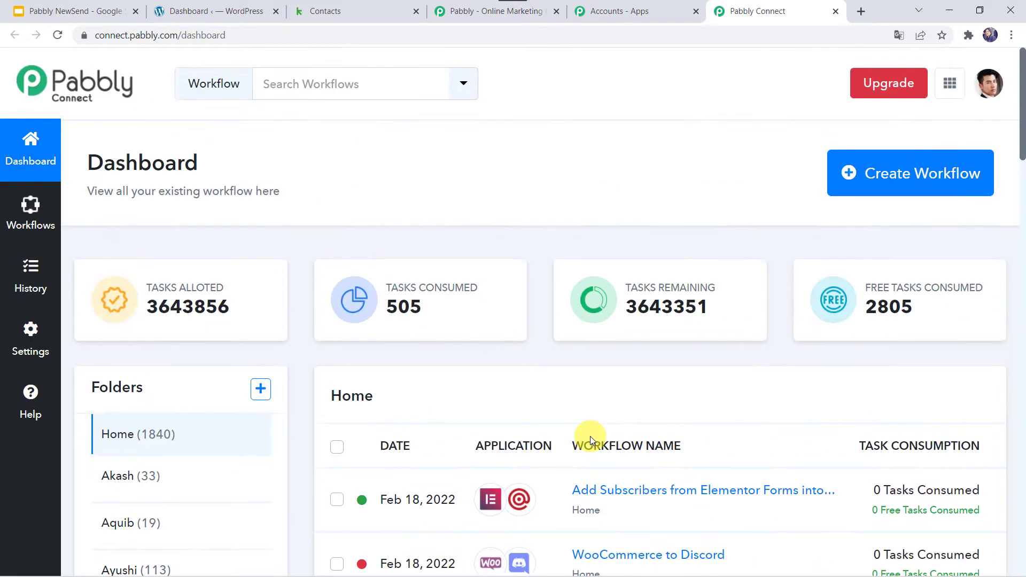
pyautogui.click(906, 176)
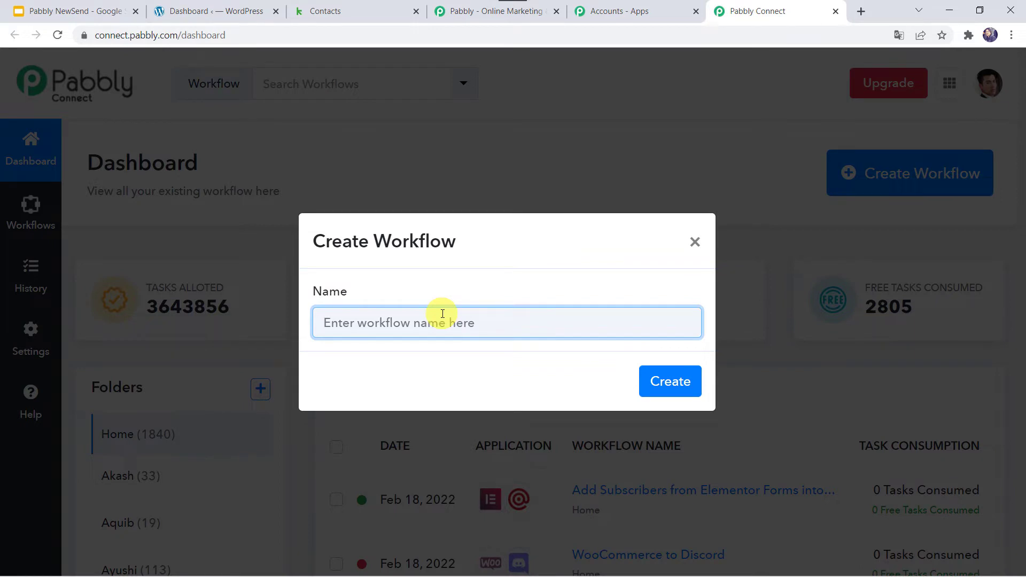
pyautogui.write('Add Elementor Forms Submissions to Keap CRM as Contacts')
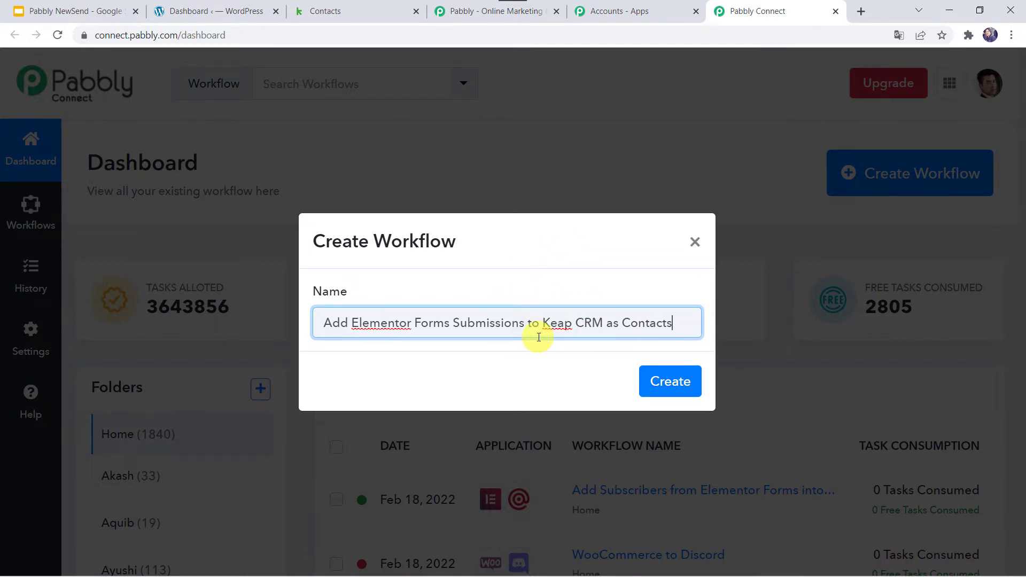
pyautogui.click(659, 383)
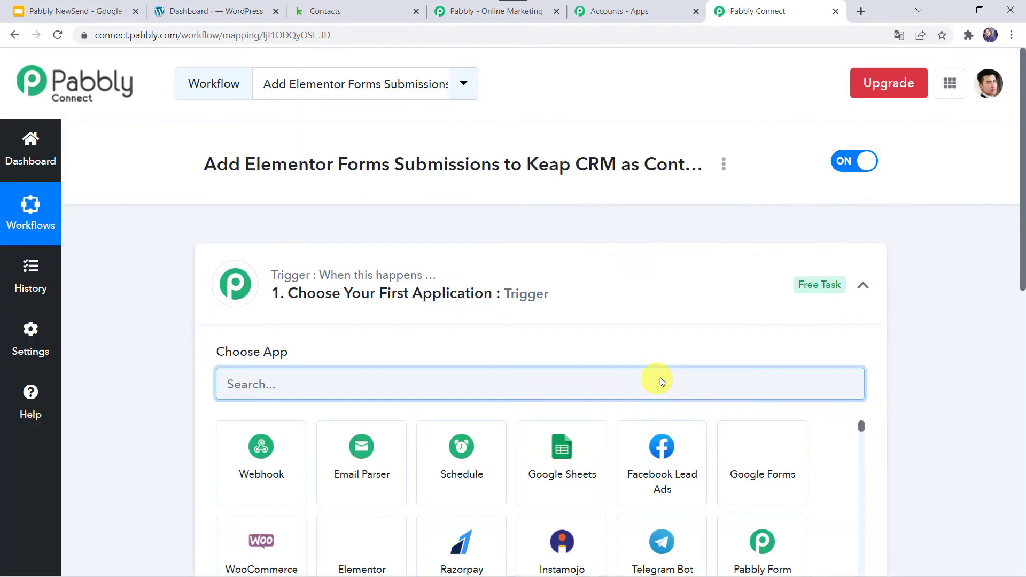
# Set the trigger app to Elementor with the New Form Submission trigger event
pyautogui.click(556, 295)
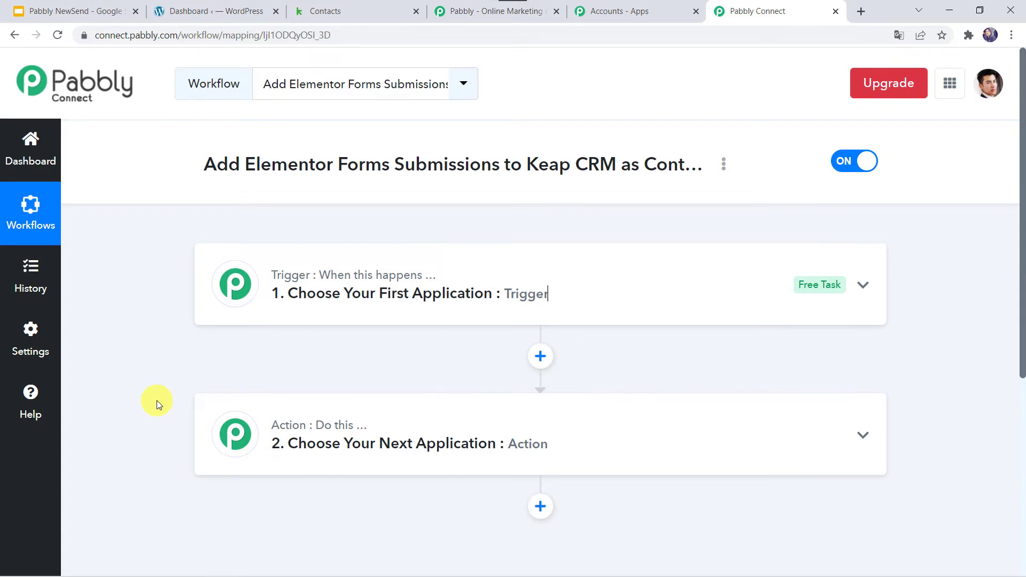
pyautogui.click(576, 290)
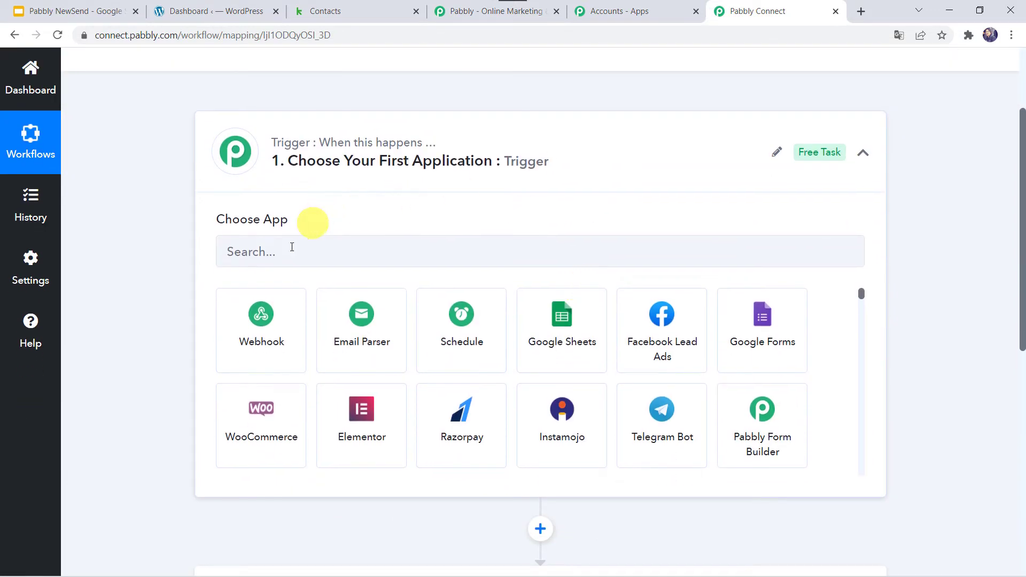
pyautogui.click(280, 252)
pyautogui.write('el')
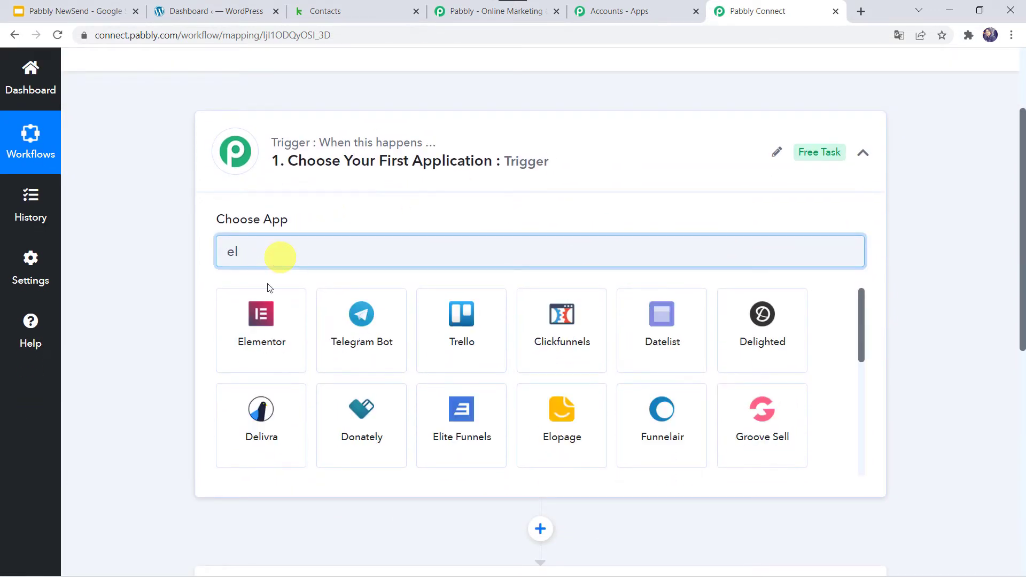
pyautogui.click(250, 362)
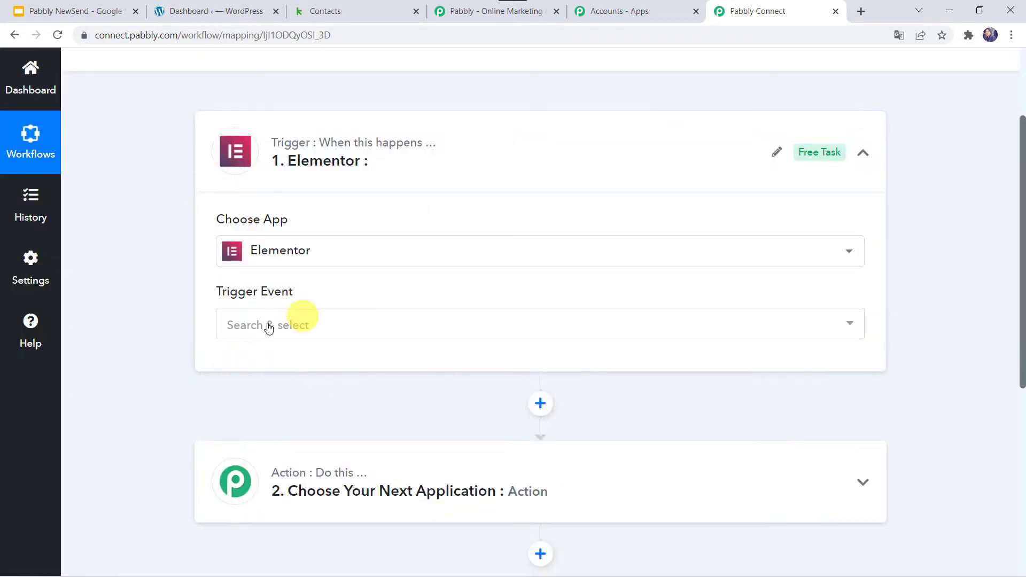
pyautogui.click(245, 324)
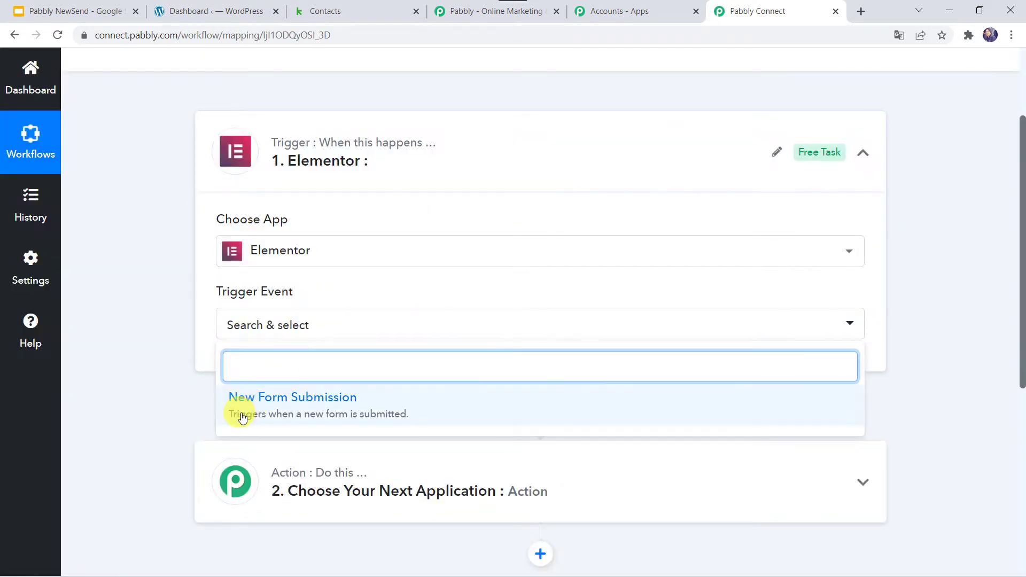
pyautogui.click(274, 414)
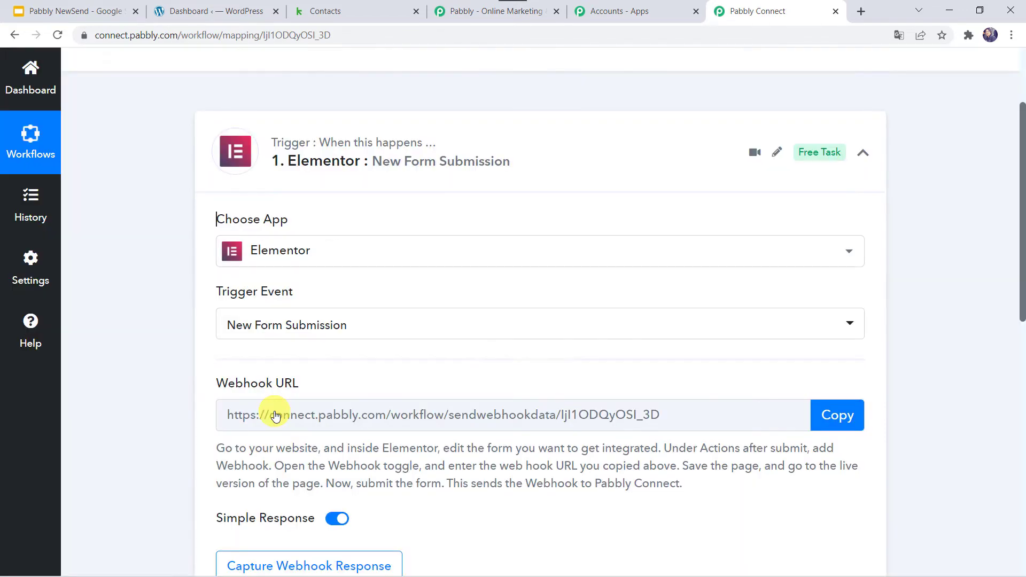
# Copy the Elementor webhook URL so it awaits a response, then go to the WordPress dashboard
pyautogui.scroll(-2, 299, 384)
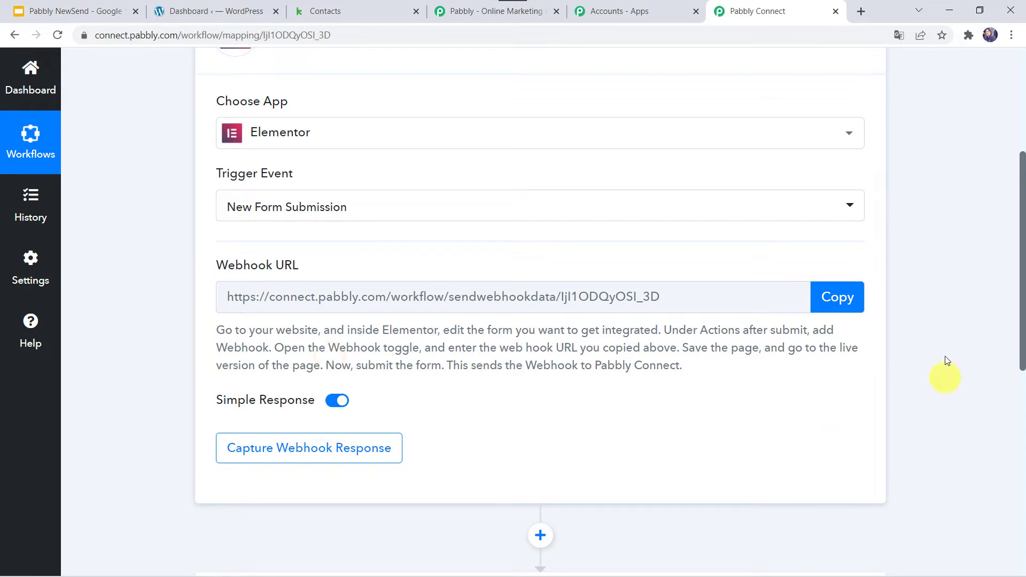
pyautogui.click(847, 298)
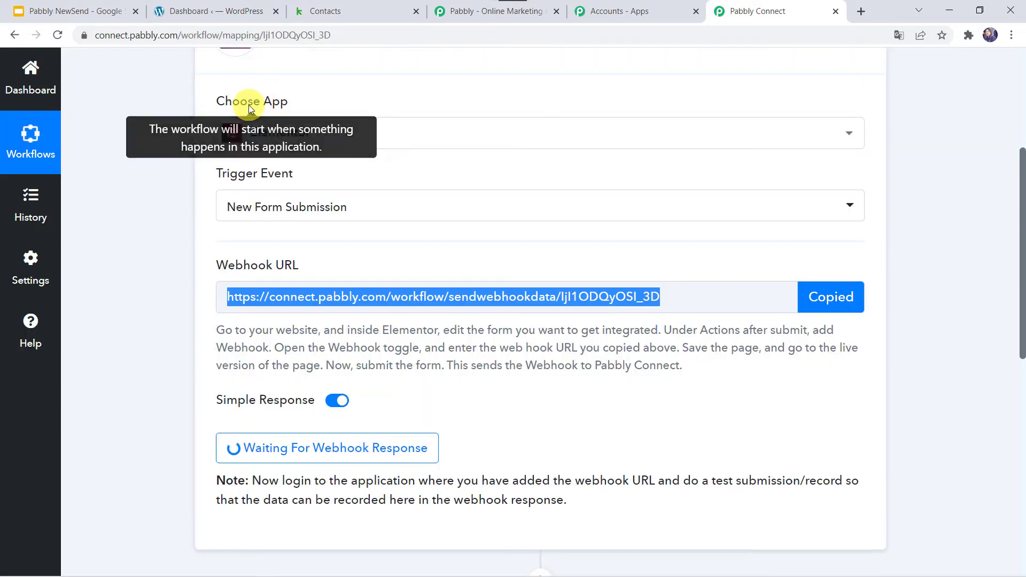
pyautogui.click(227, 12)
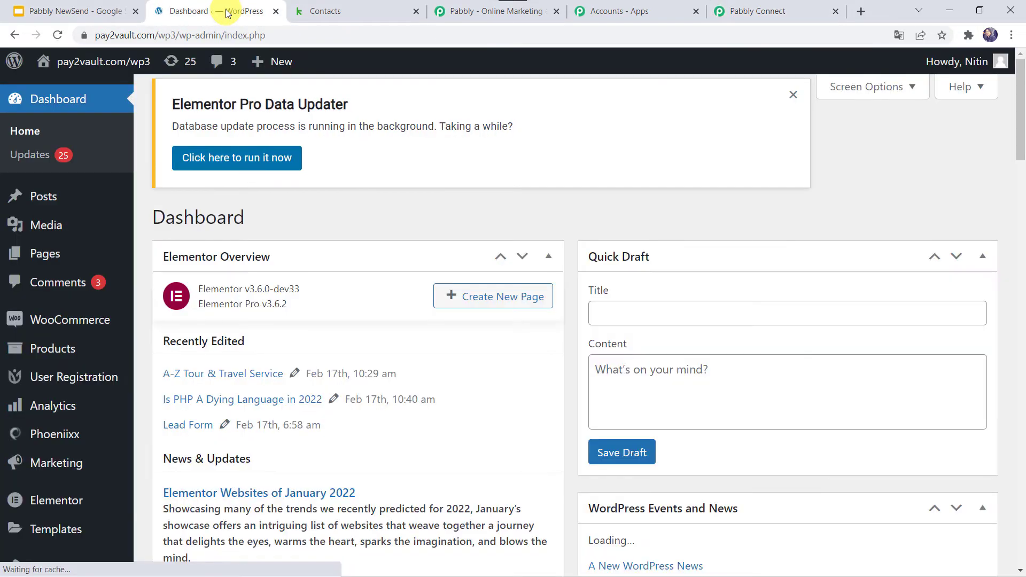
# From All Pages, open the A-Z Tour & Travel Service page with Edit with Elementor
pyautogui.moveTo(50, 261)
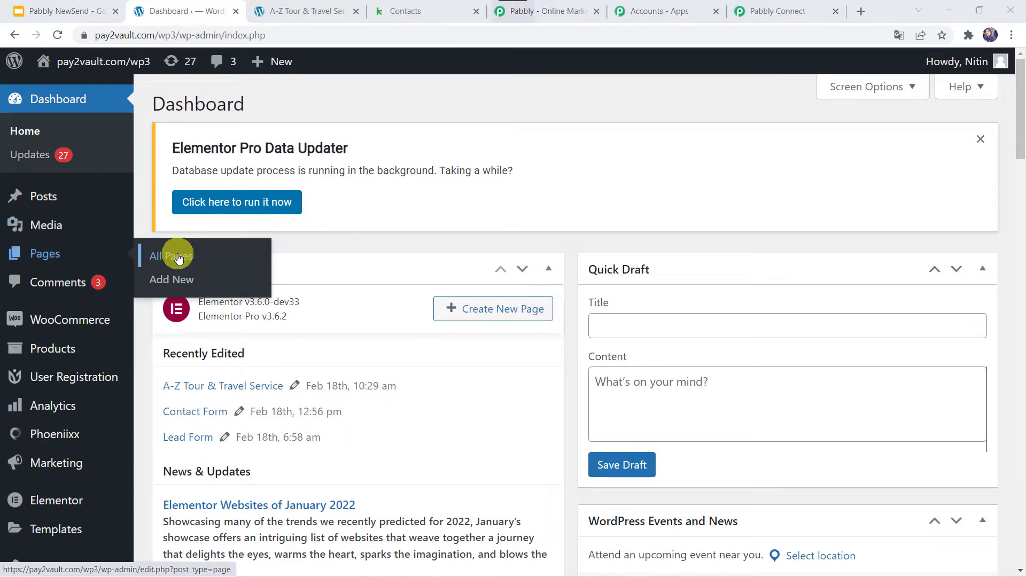
pyautogui.click(179, 259)
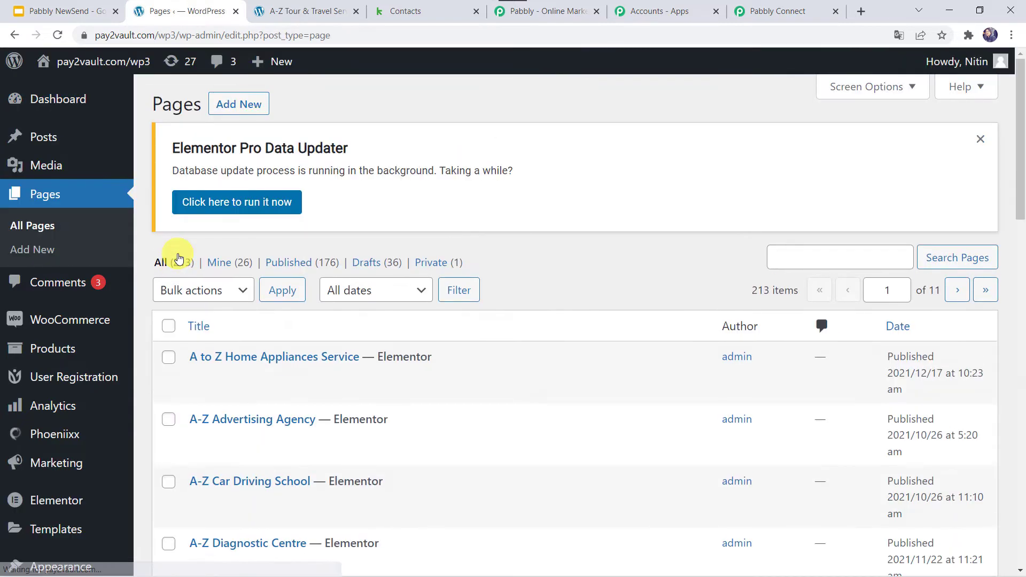
pyautogui.scroll(-1, 433, 418)
pyautogui.scroll(-10, 433, 419)
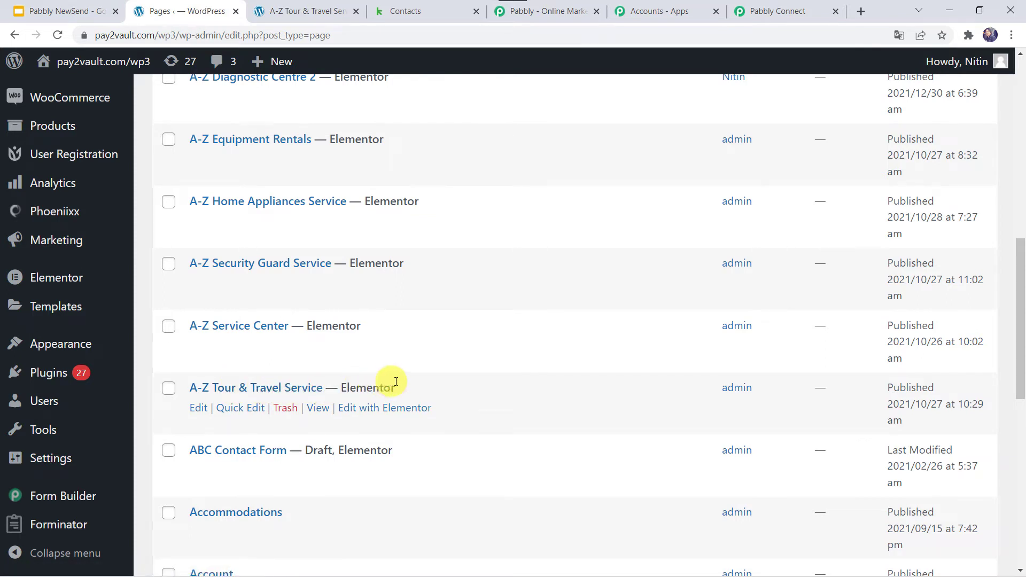
pyautogui.rightClick(369, 412)
pyautogui.click(360, 409)
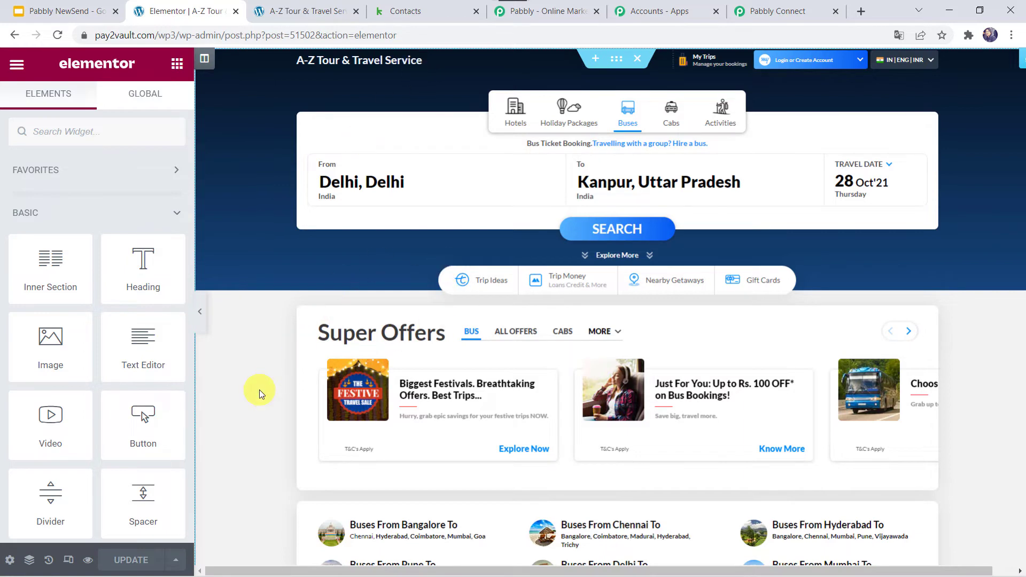
pyautogui.scroll(-10, 259, 389)
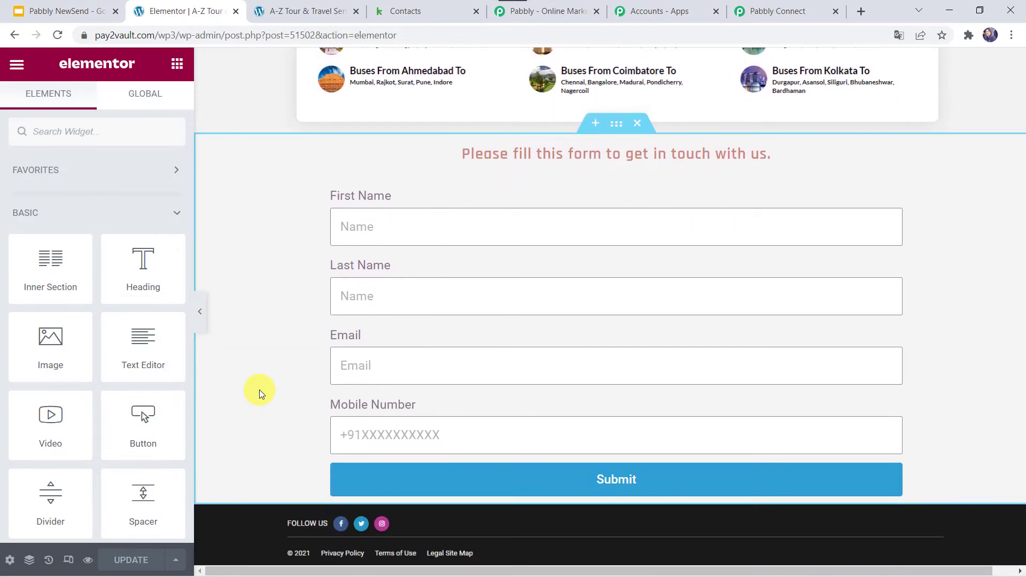
# Add Webhook to the contact form's Actions After Submit
pyautogui.click(371, 233)
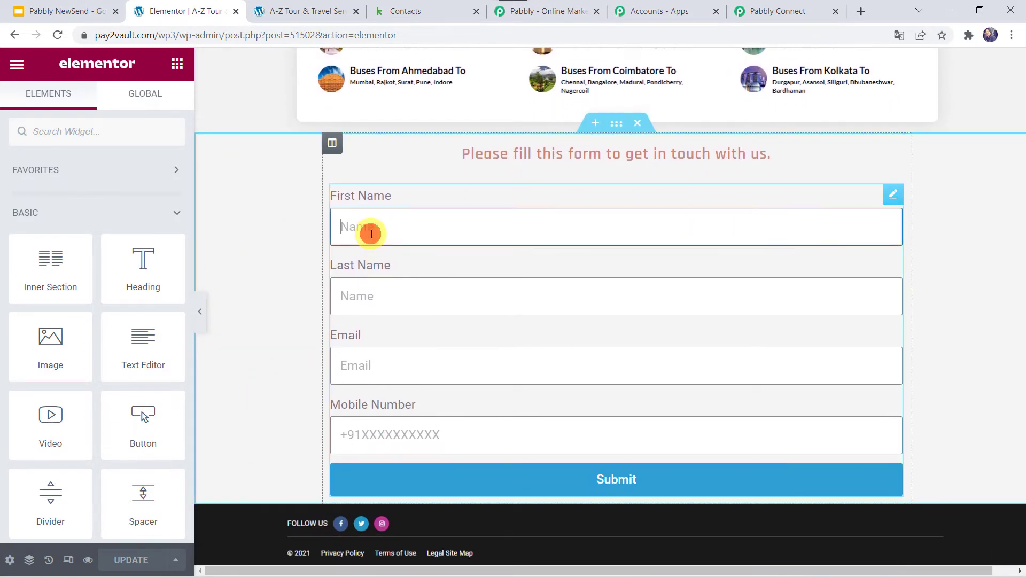
pyautogui.hotkey('ctrl', 'i')
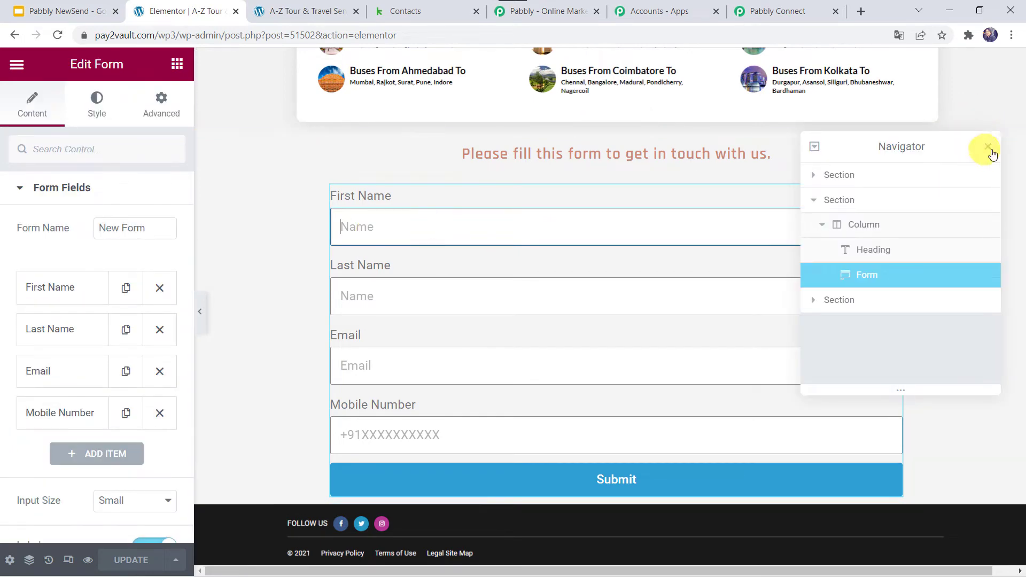
pyautogui.click(989, 148)
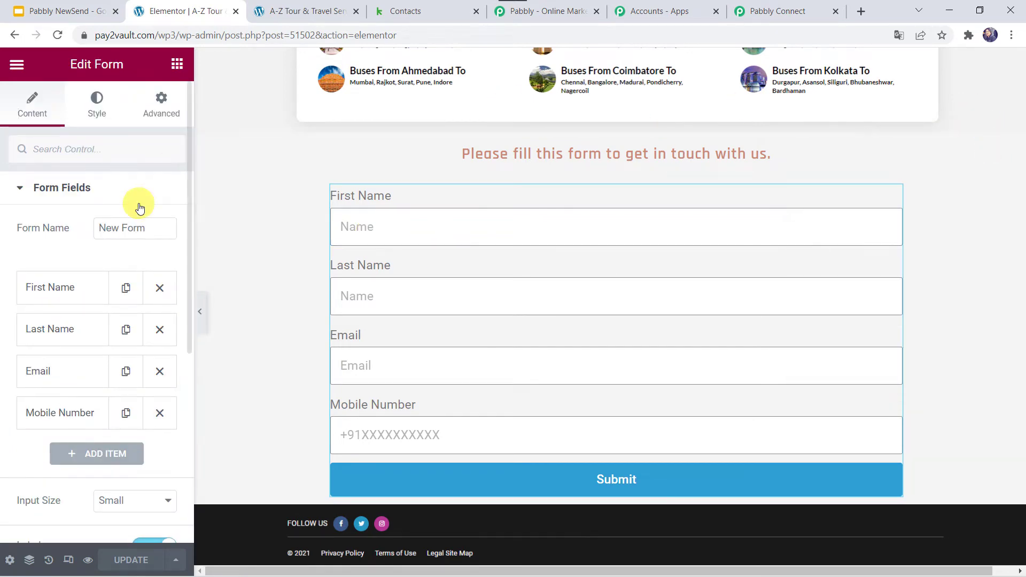
pyautogui.click(49, 189)
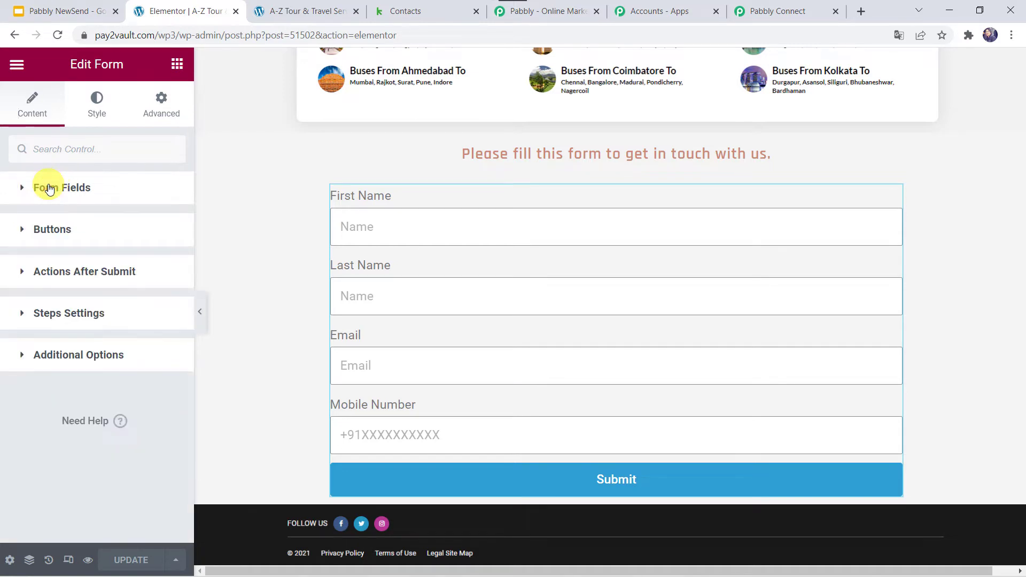
pyautogui.click(78, 270)
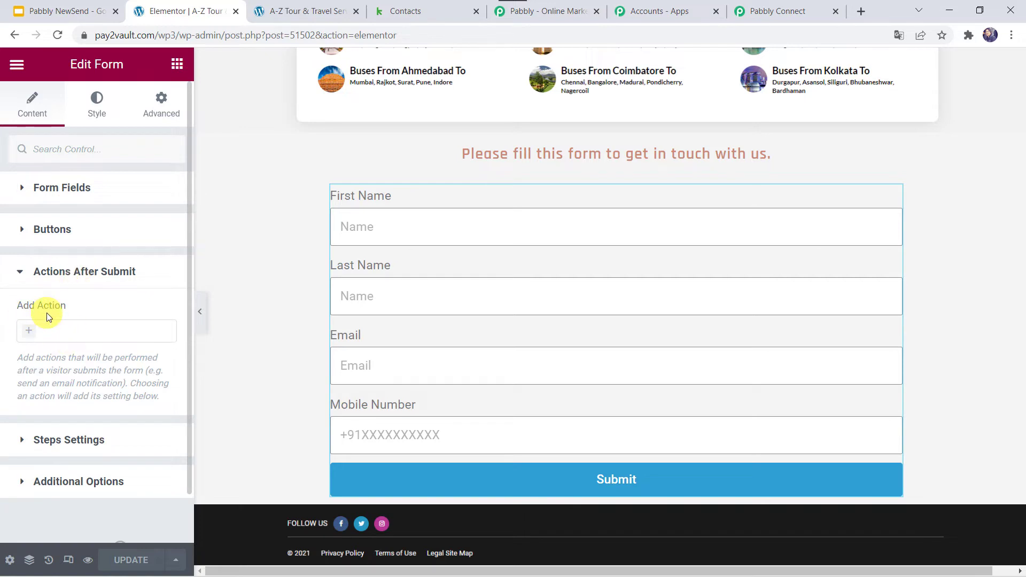
pyautogui.click(29, 330)
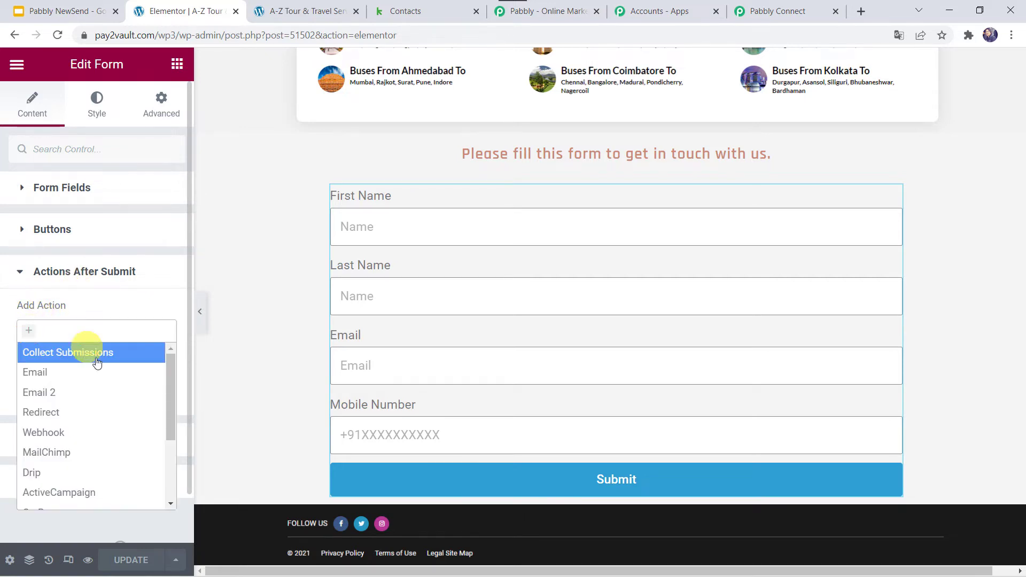
pyautogui.click(59, 437)
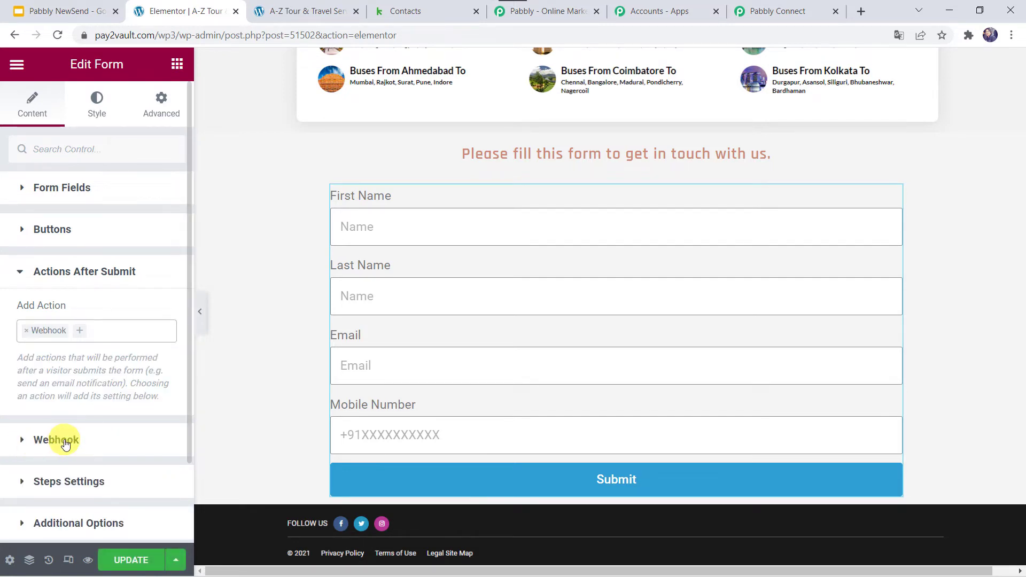
# Paste the Pabbly Connect URL into the form's Webhook URL field and update the page
pyautogui.click(72, 443)
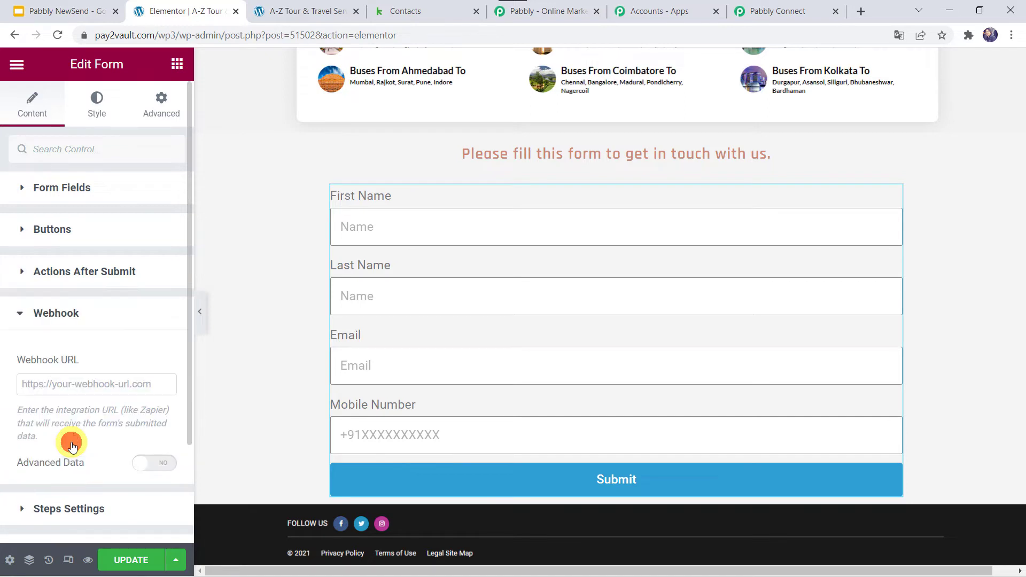
pyautogui.rightClick(53, 384)
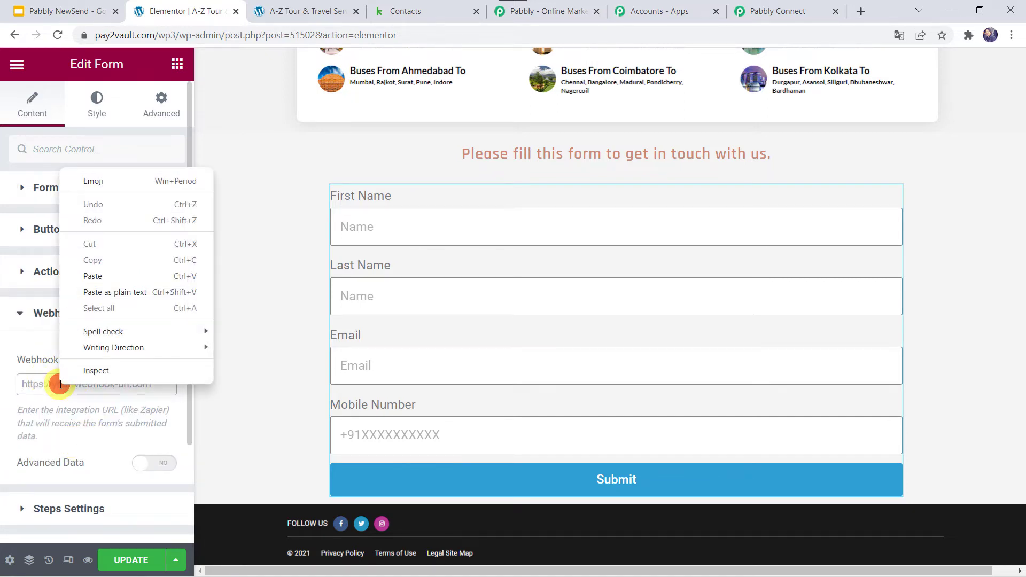
pyautogui.click(92, 275)
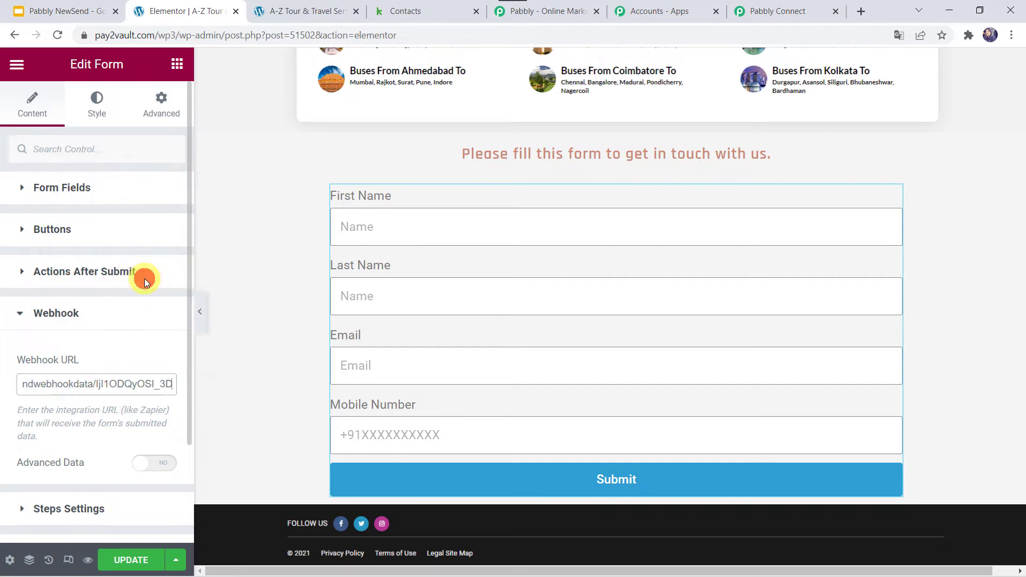
pyautogui.click(130, 561)
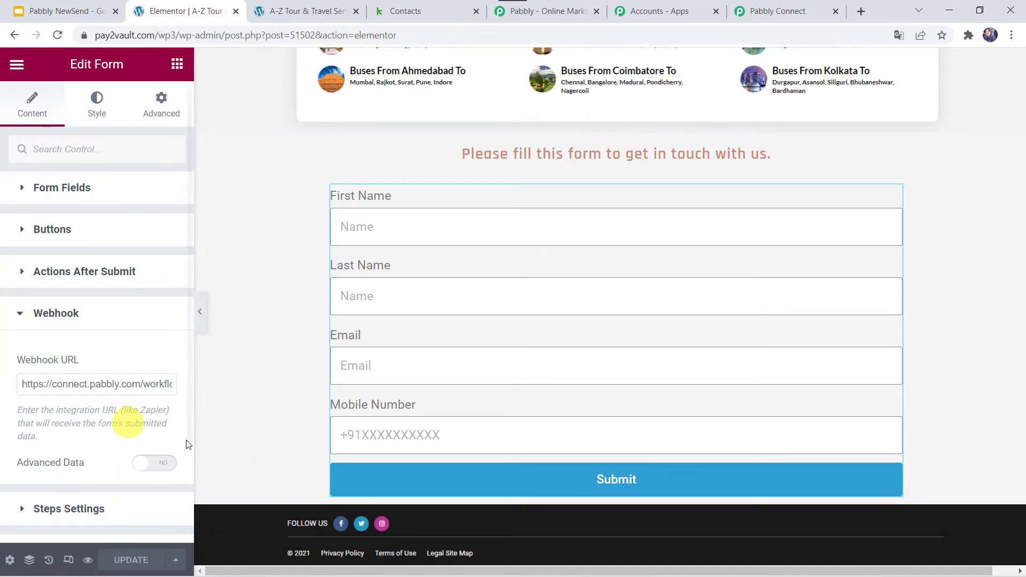
# Confirm Pabbly Connect is awaiting a webhook response, then show the live A-Z Tour & Travel page
pyautogui.click(771, 7)
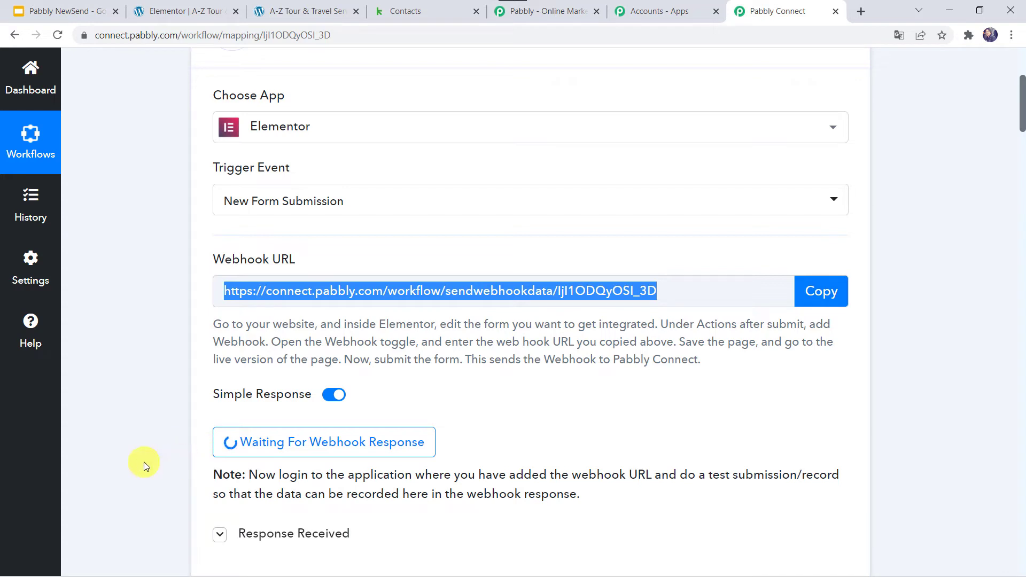
pyautogui.click(308, 9)
# Enter a test first name and last name in the contact form
pyautogui.scroll(15, 163, 169)
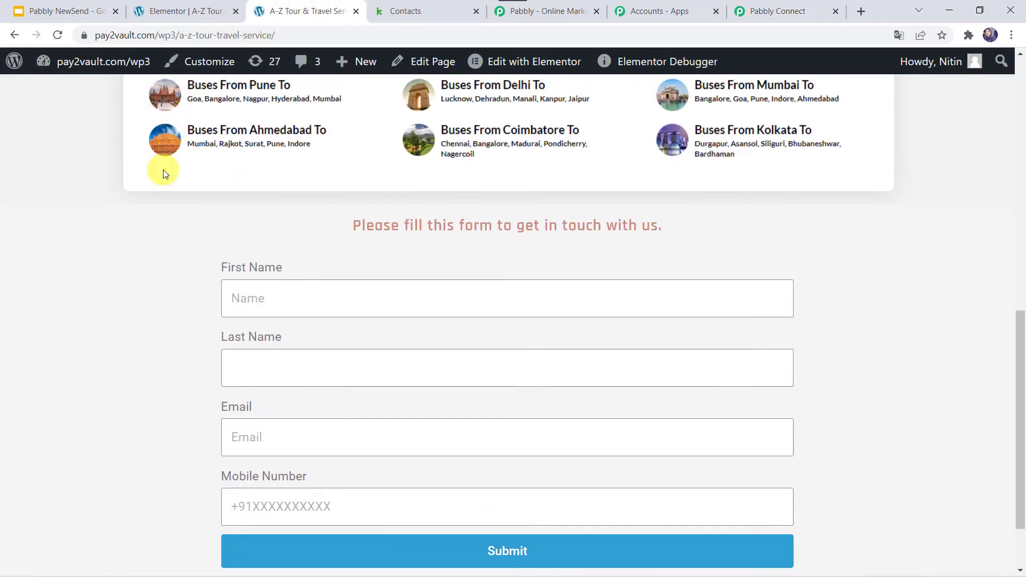
pyautogui.scroll(-15, 162, 169)
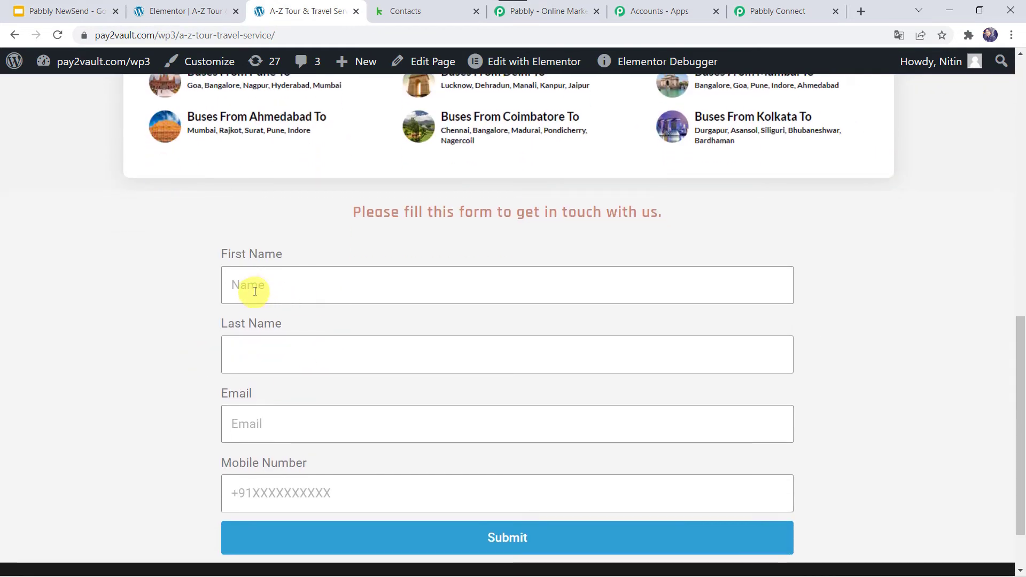
pyautogui.click(255, 290)
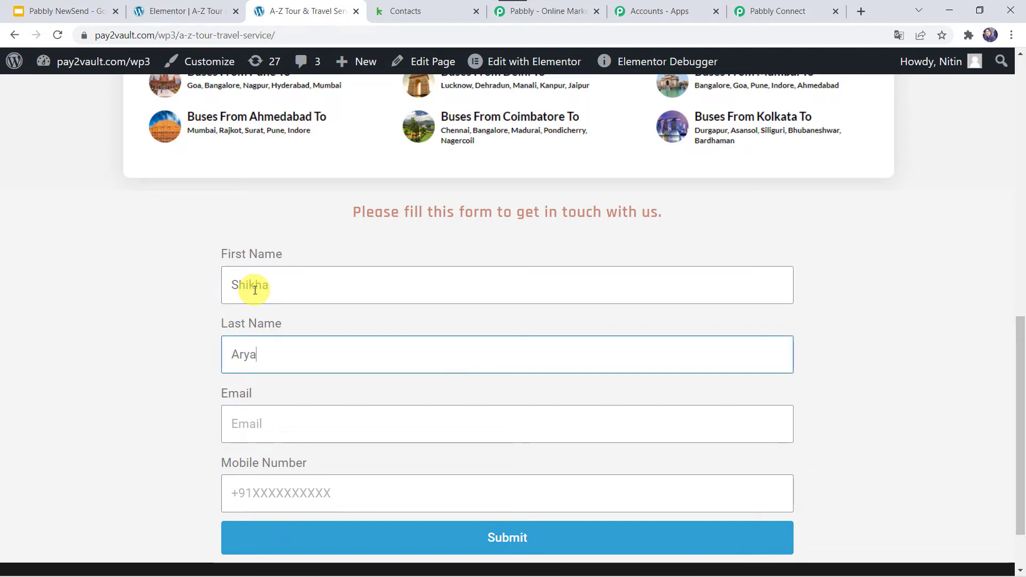
# Add a test e-mail and mobile number, submit the form, and return to Pabbly Connect
pyautogui.press('Tab')
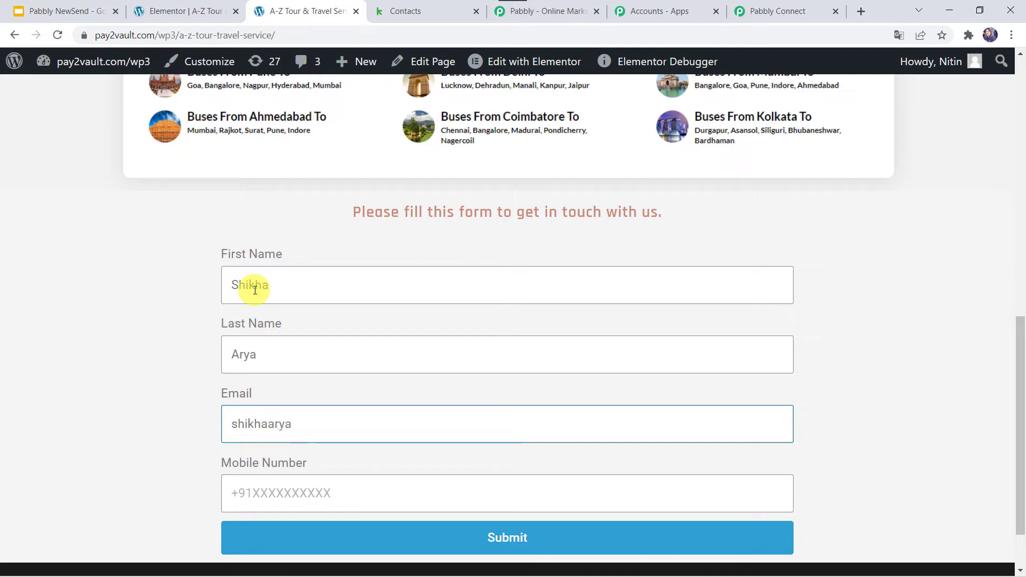
pyautogui.press('Tab')
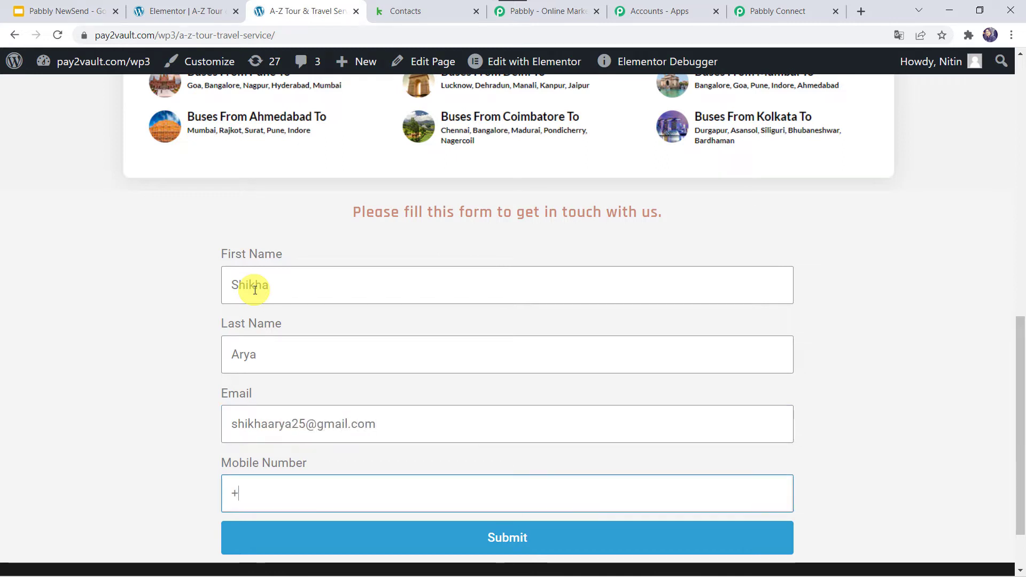
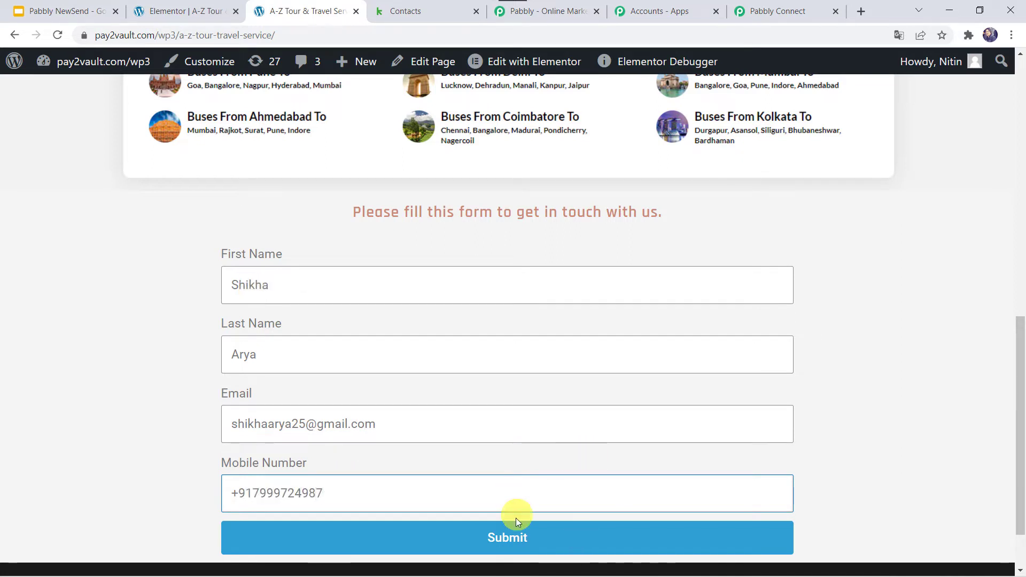
pyautogui.click(487, 535)
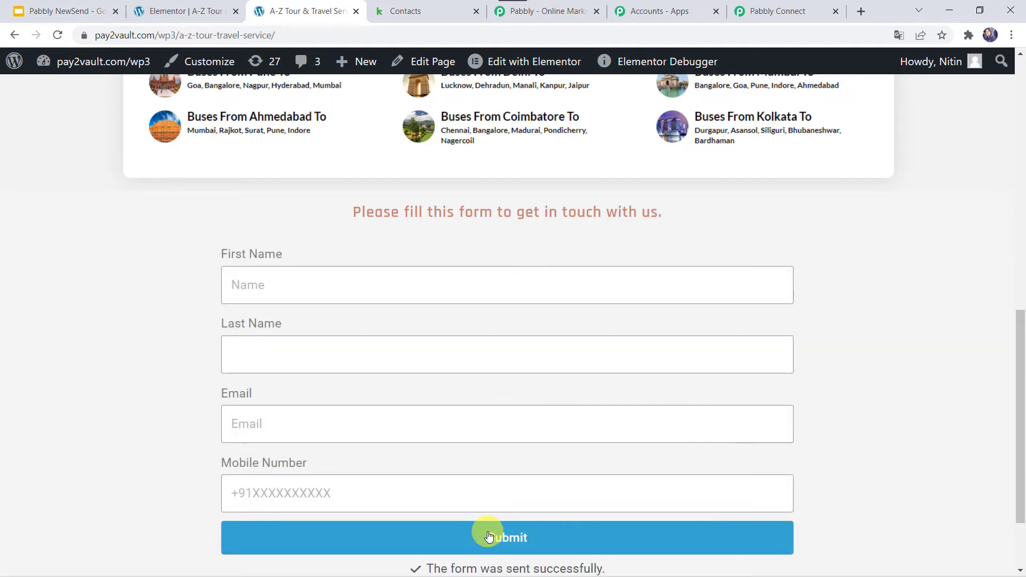
pyautogui.scroll(-2, 488, 536)
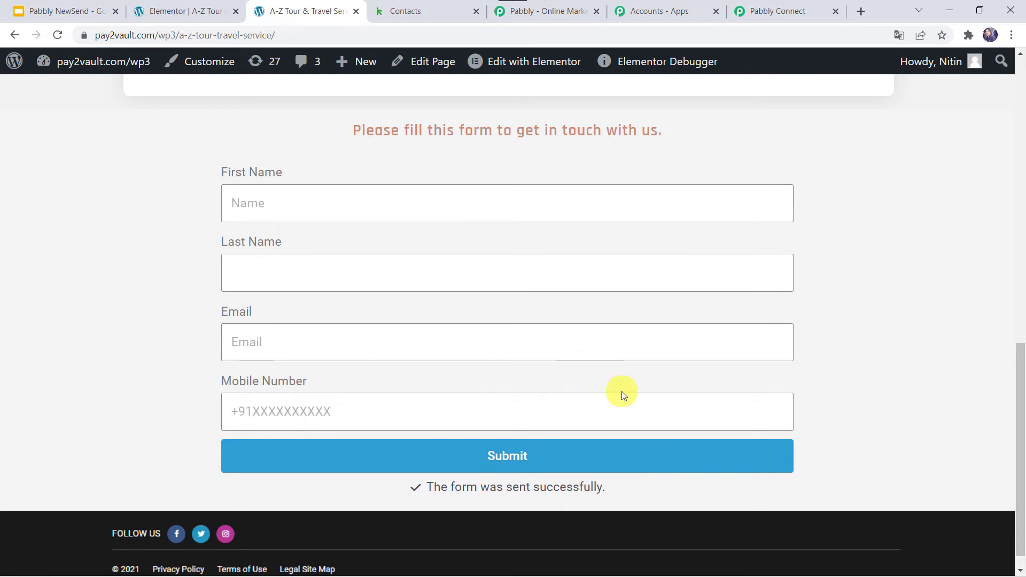
pyautogui.click(775, 10)
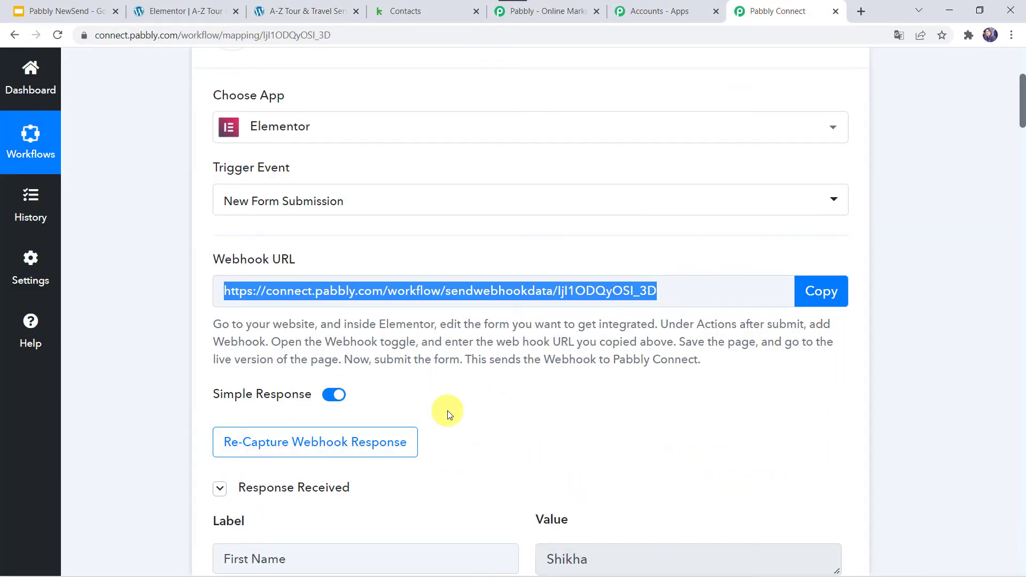
# Scroll through the received response showing the submitted fields, Form Id fcd1711 and Form Name New Form
pyautogui.scroll(-5, 447, 407)
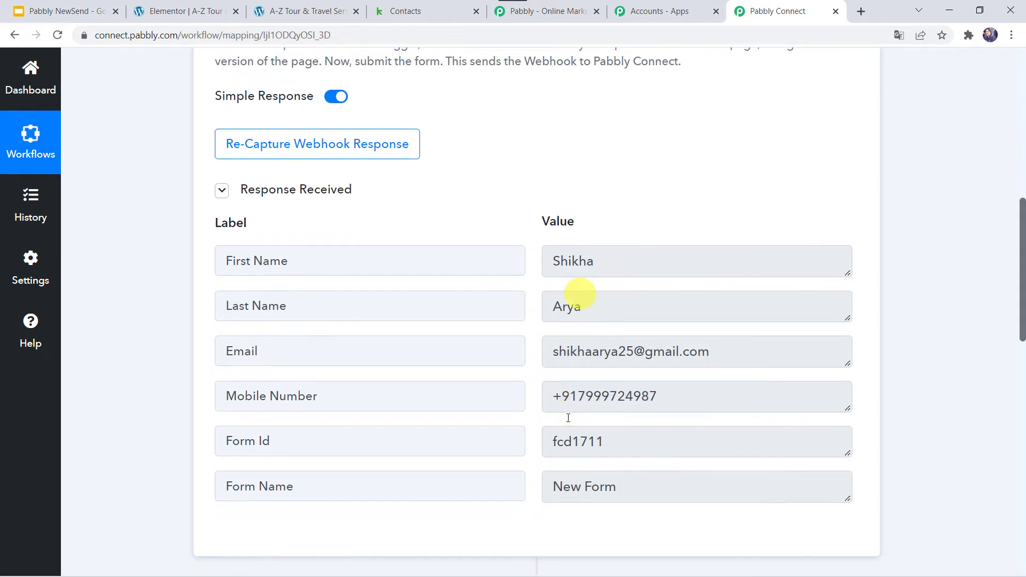
pyautogui.scroll(-1, 136, 490)
pyautogui.scroll(-3, 136, 491)
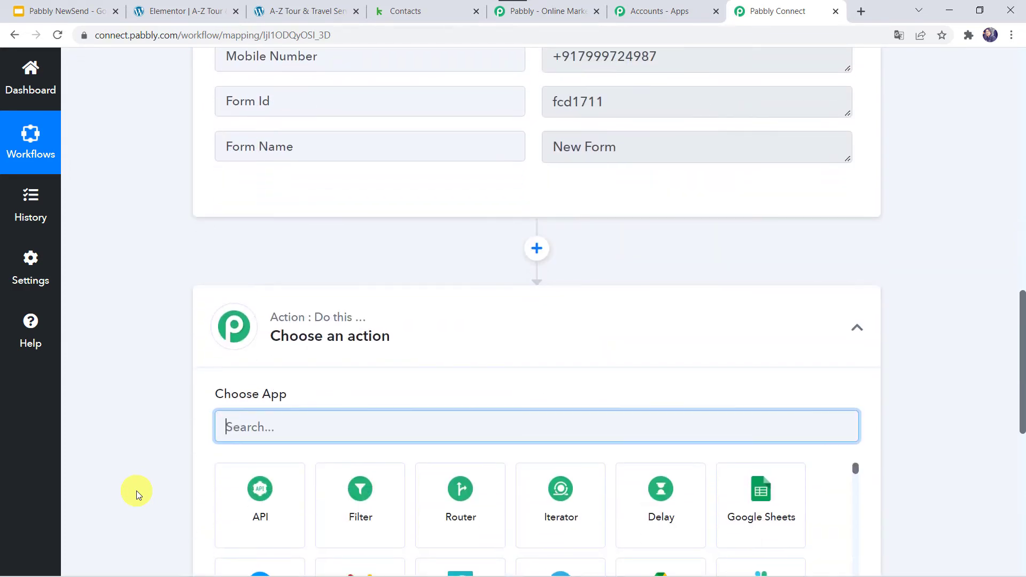
# Set the action to Infusionsoft by Keap's Create/Update Contact event and begin connecting a Keap account
pyautogui.scroll(-4, 106, 329)
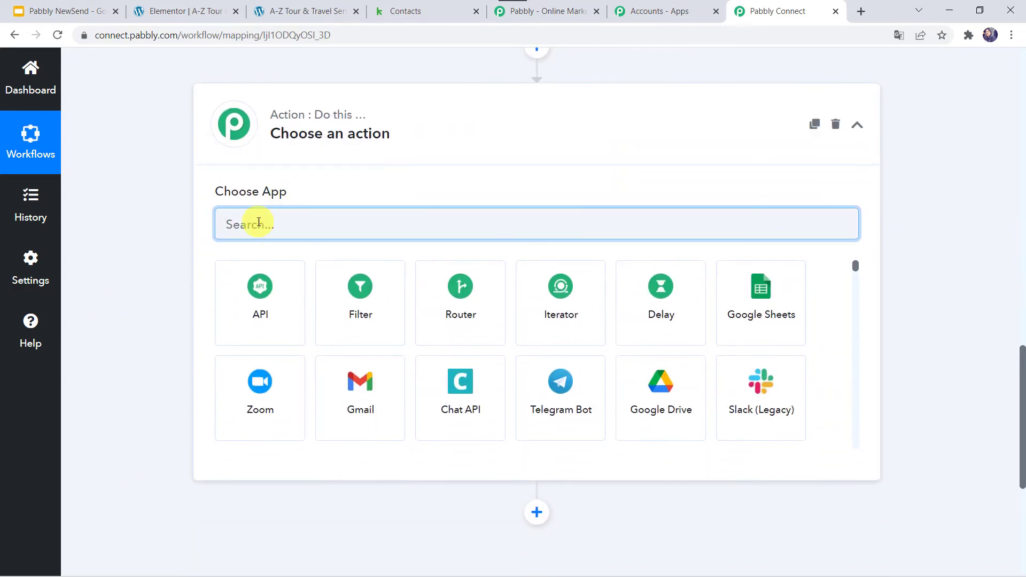
pyautogui.write('keap')
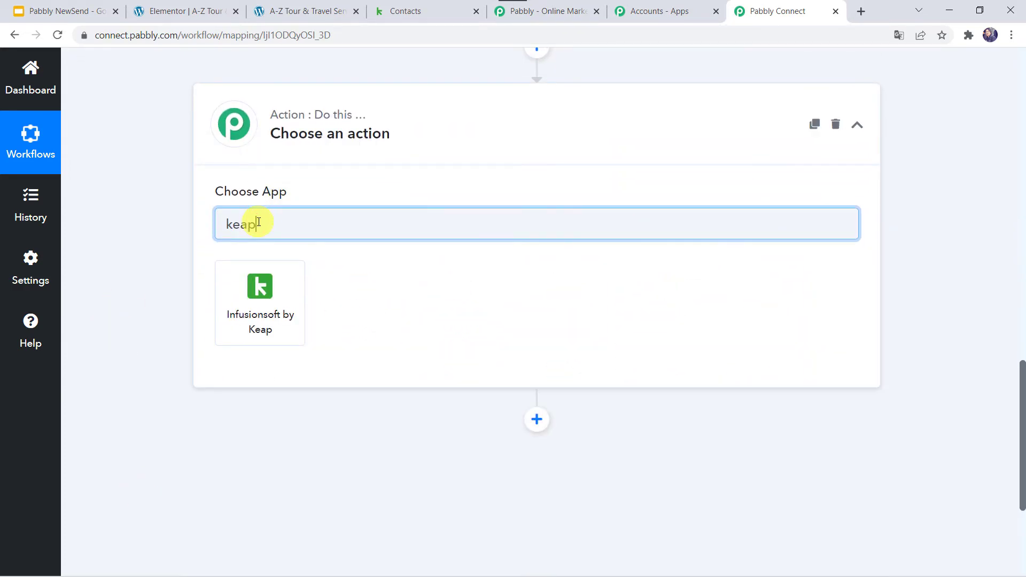
pyautogui.click(261, 321)
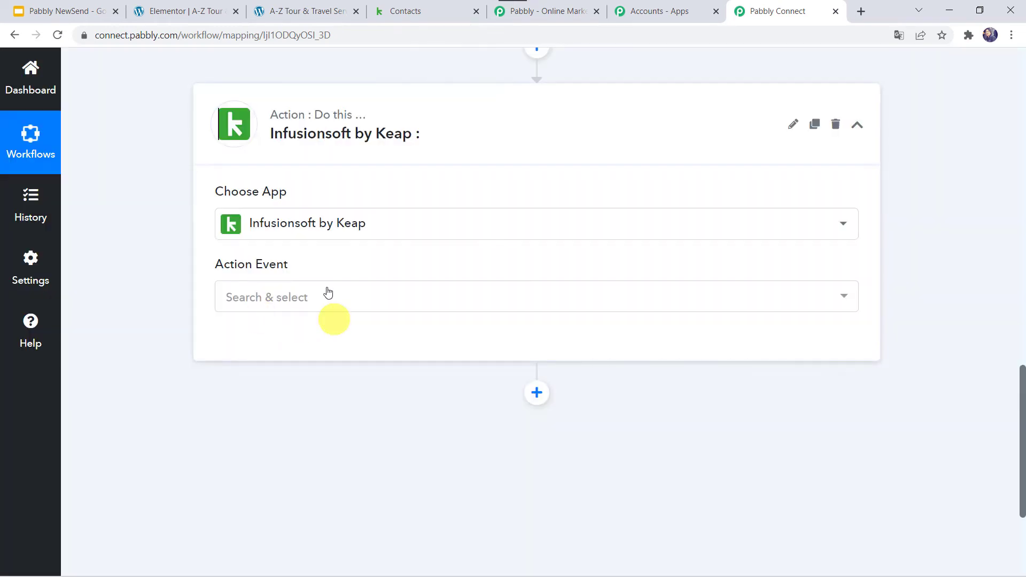
pyautogui.click(236, 298)
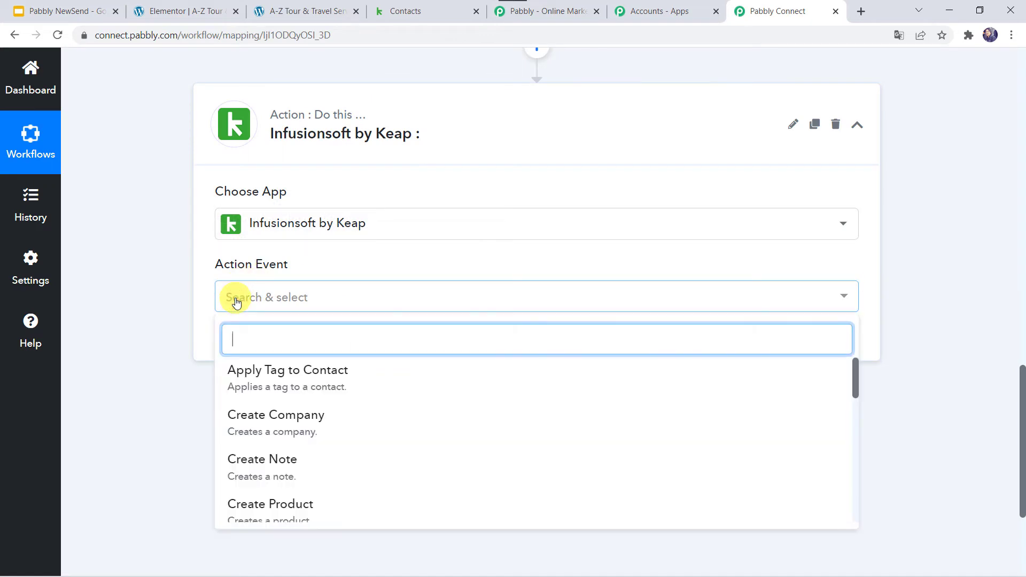
pyautogui.write('crea')
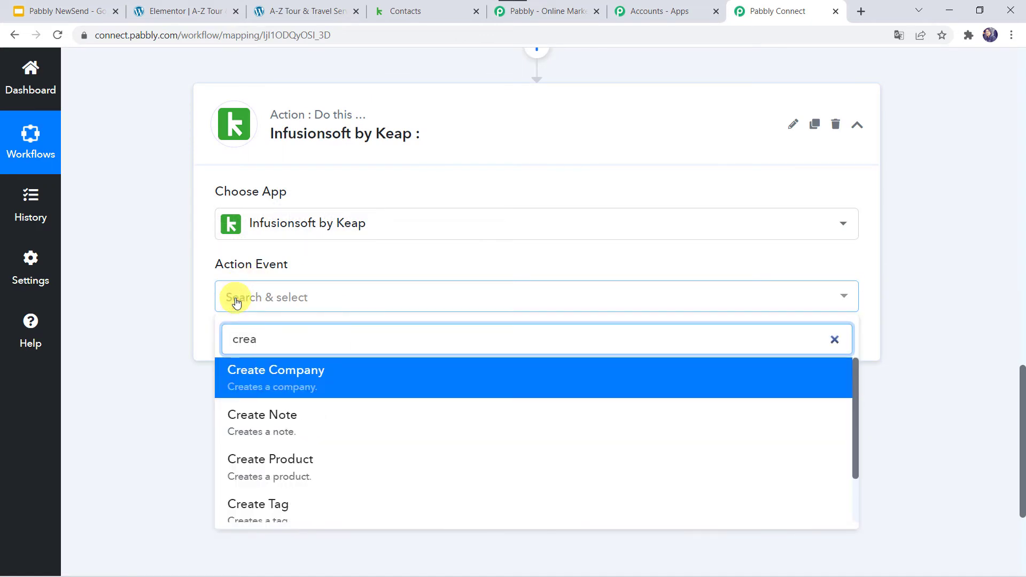
pyautogui.write('te/')
pyautogui.click(248, 381)
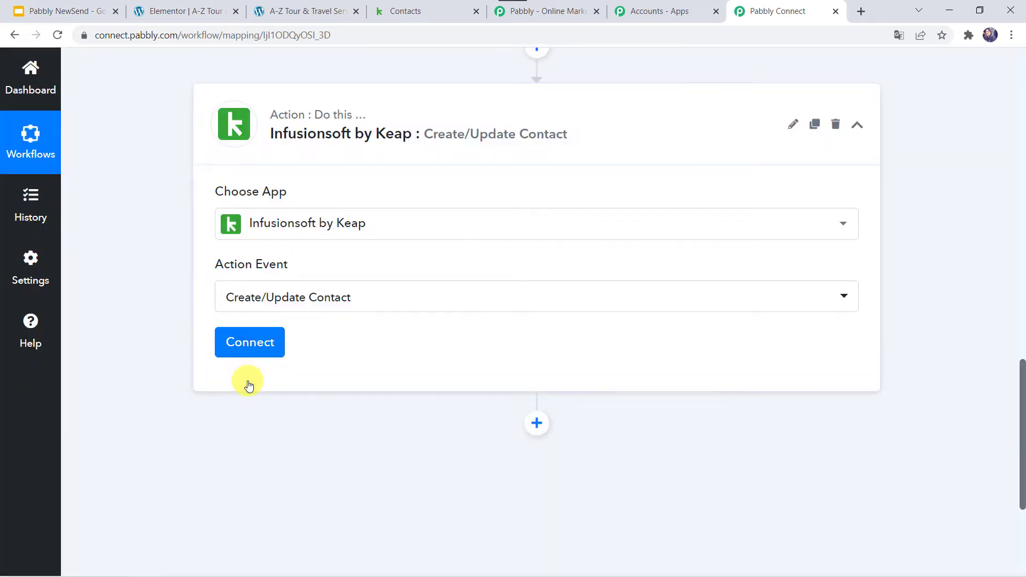
pyautogui.click(250, 341)
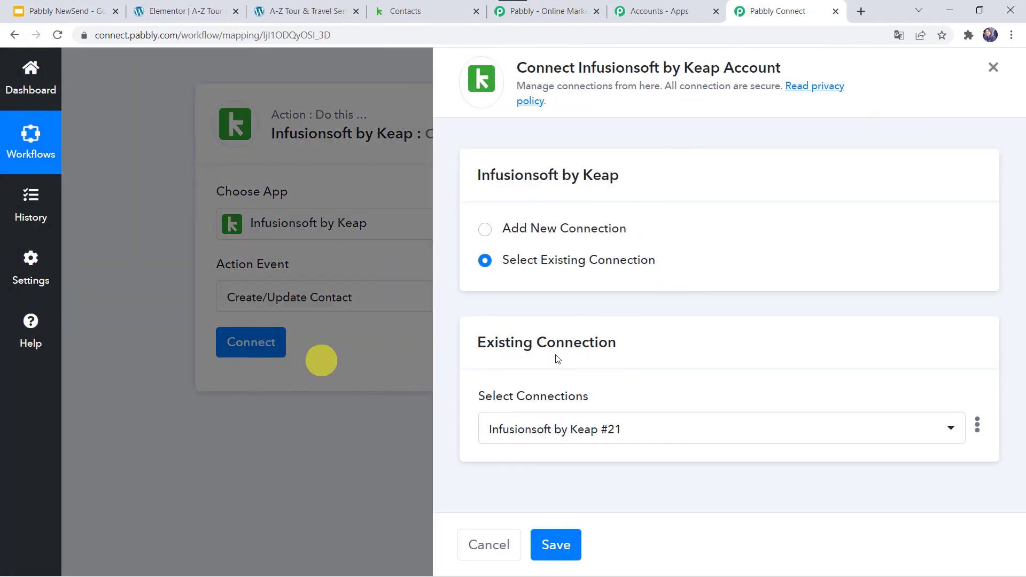
# Add a new Infusionsoft by Keap connection (#22) and allow Pabbly Connect access in the Keap authorization popup
pyautogui.click(547, 233)
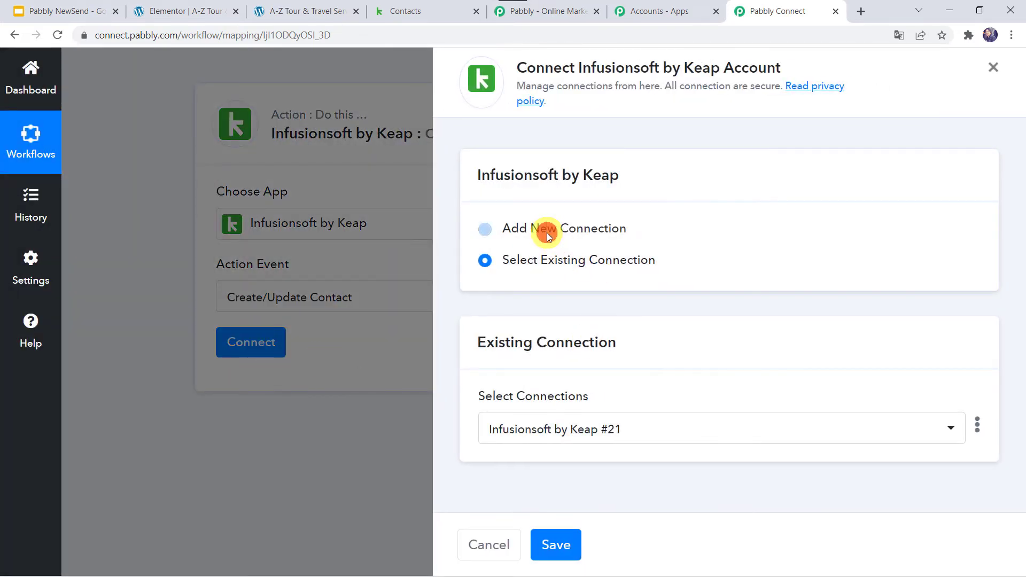
pyautogui.click(516, 421)
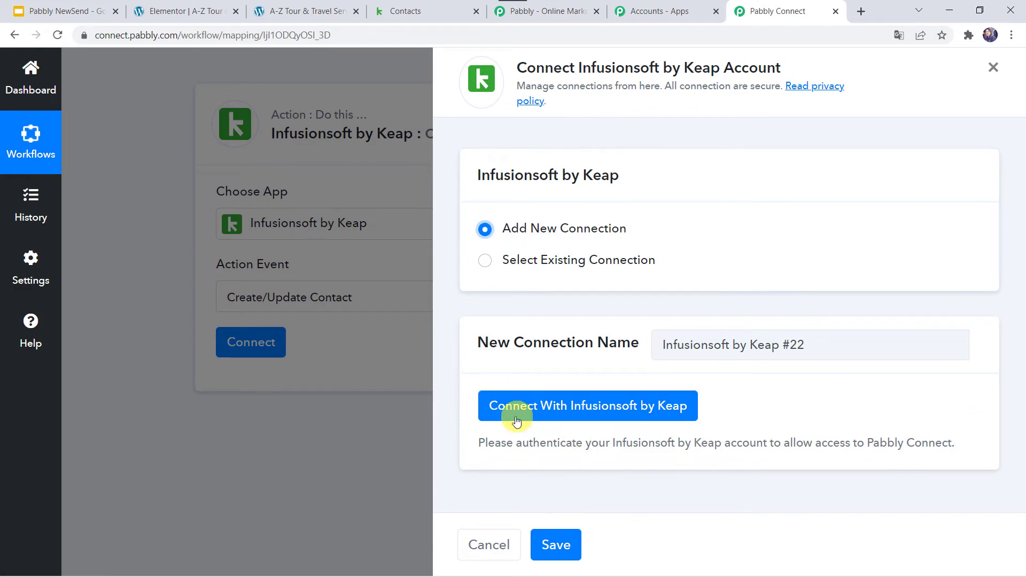
pyautogui.click(597, 409)
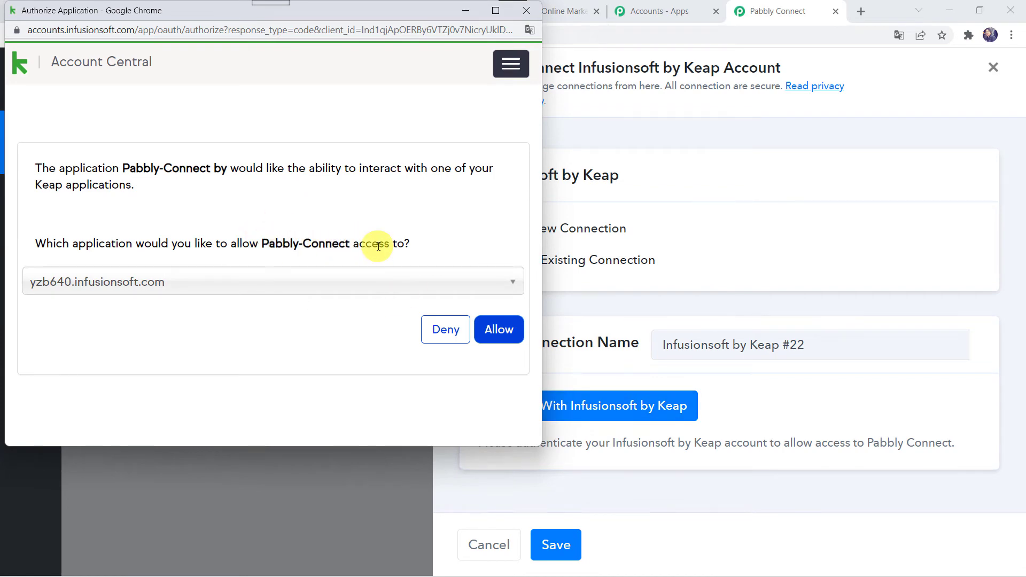
pyautogui.click(489, 331)
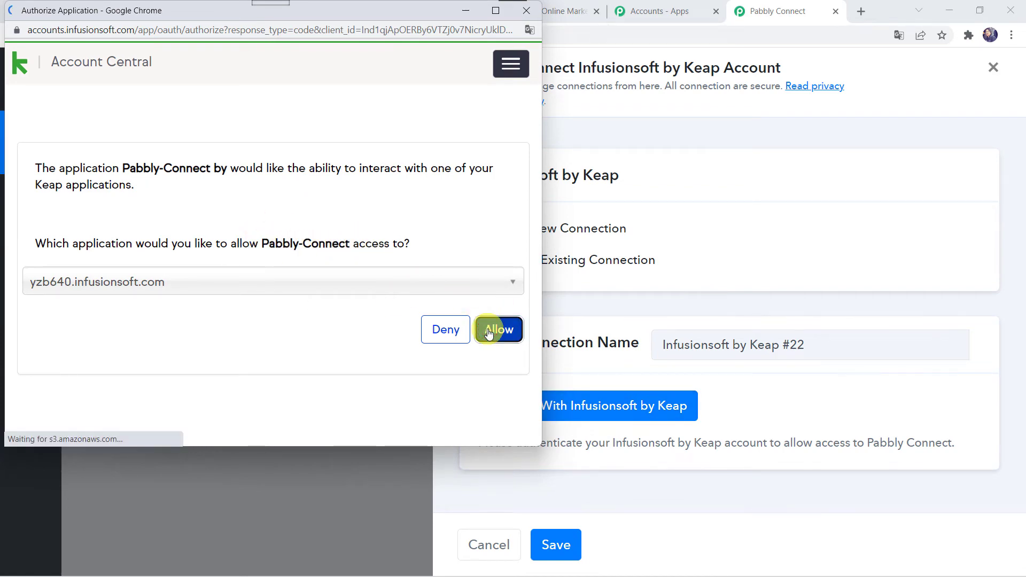
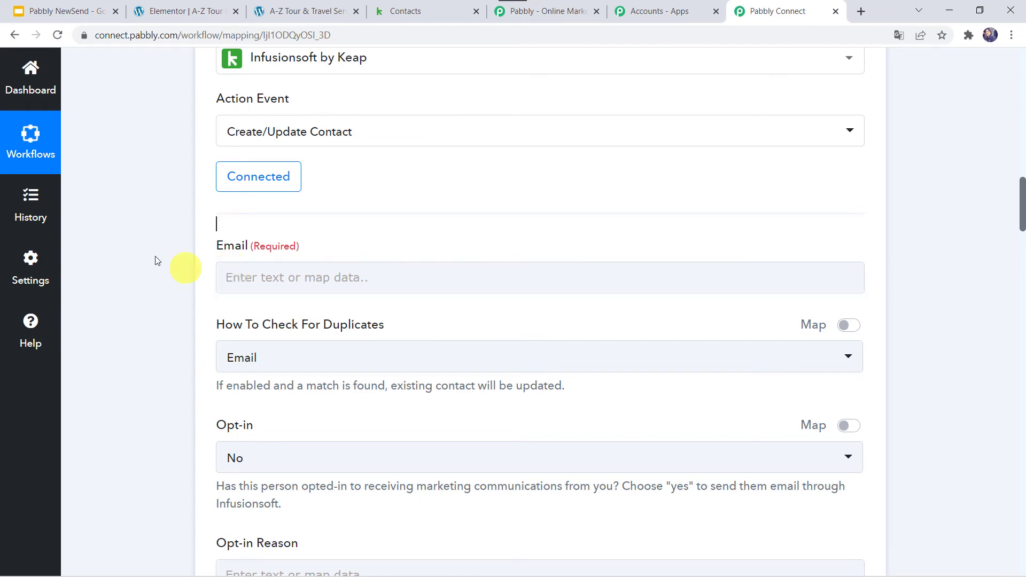
# Map the Keap Email field to the Elementor form submission's Email value
pyautogui.scroll(12, 143, 189)
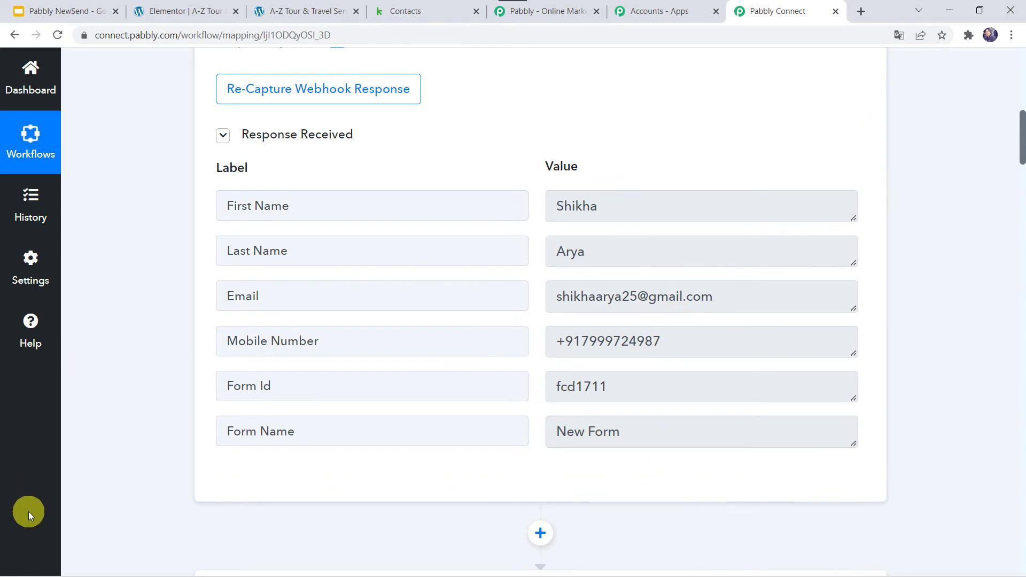
pyautogui.scroll(-13, 119, 558)
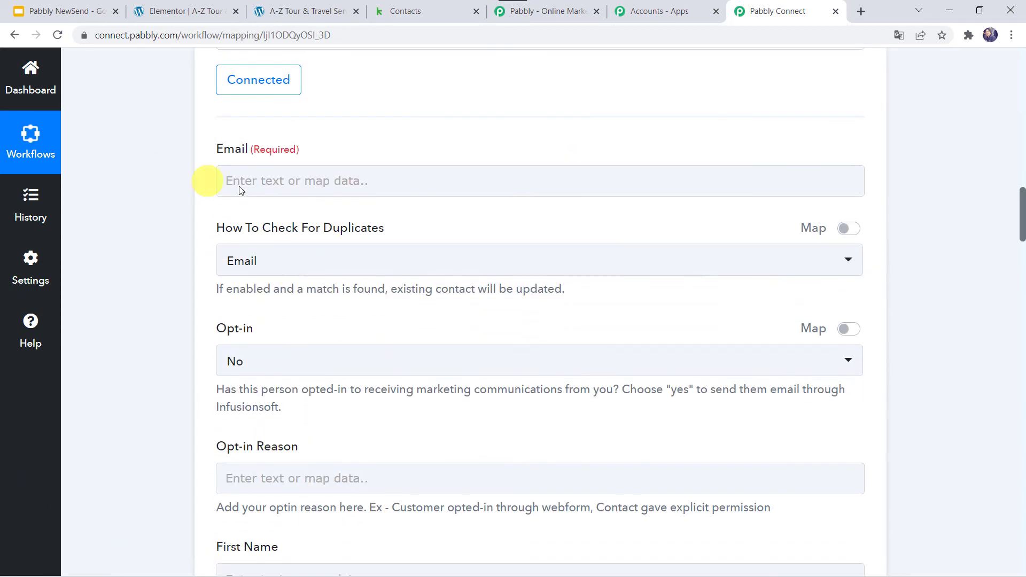
pyautogui.click(241, 181)
pyautogui.click(329, 326)
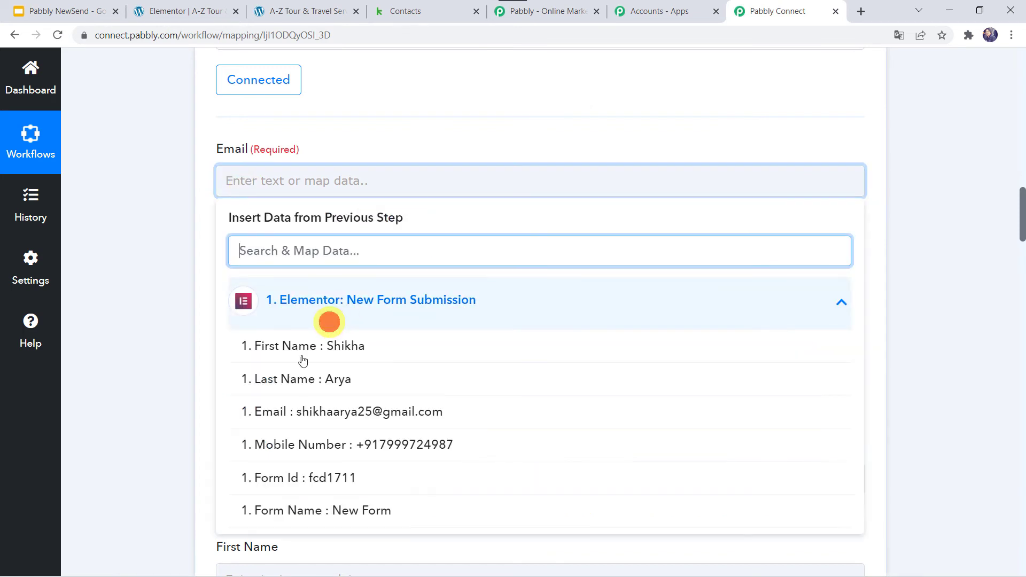
pyautogui.click(311, 409)
pyautogui.click(153, 326)
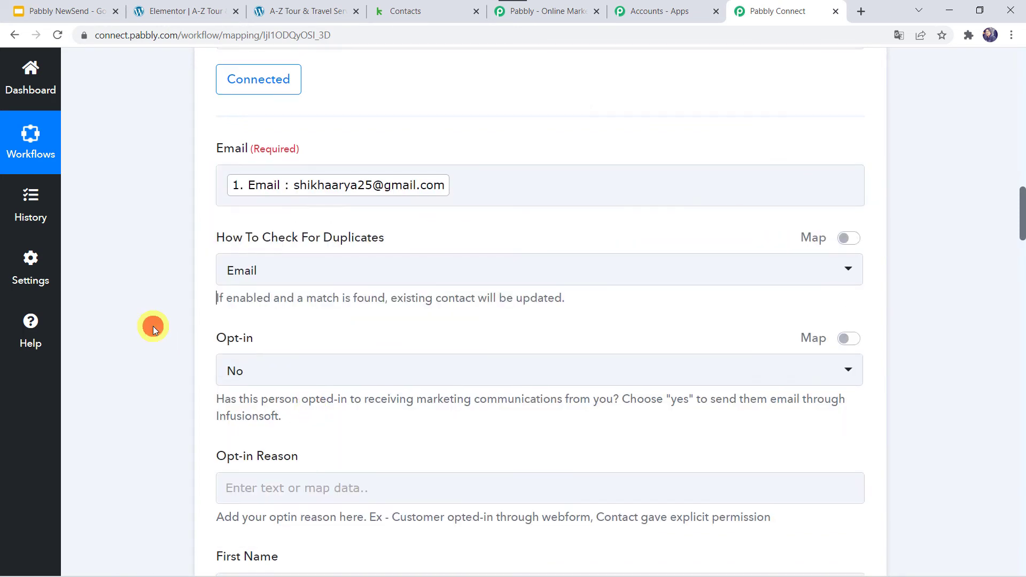
# Set How To Check For Duplicates to Email
pyautogui.scroll(-2, 327, 247)
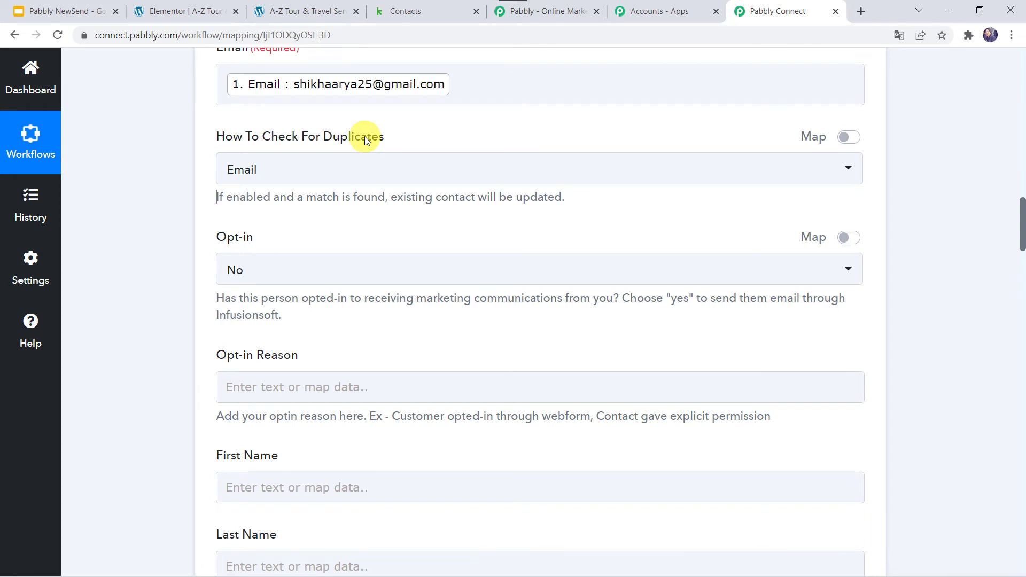
pyautogui.click(266, 181)
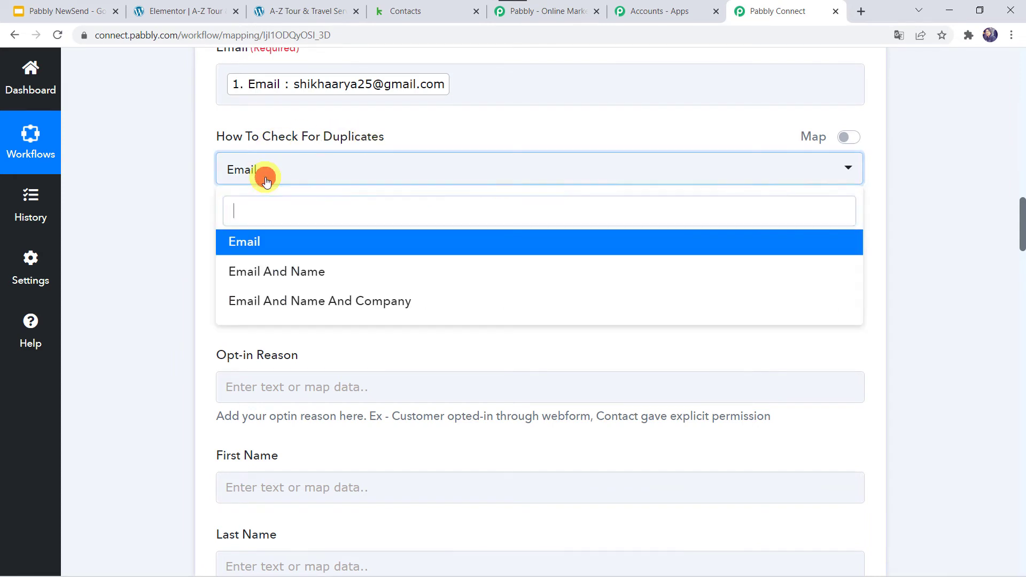
pyautogui.click(244, 247)
pyautogui.scroll(-1, 166, 253)
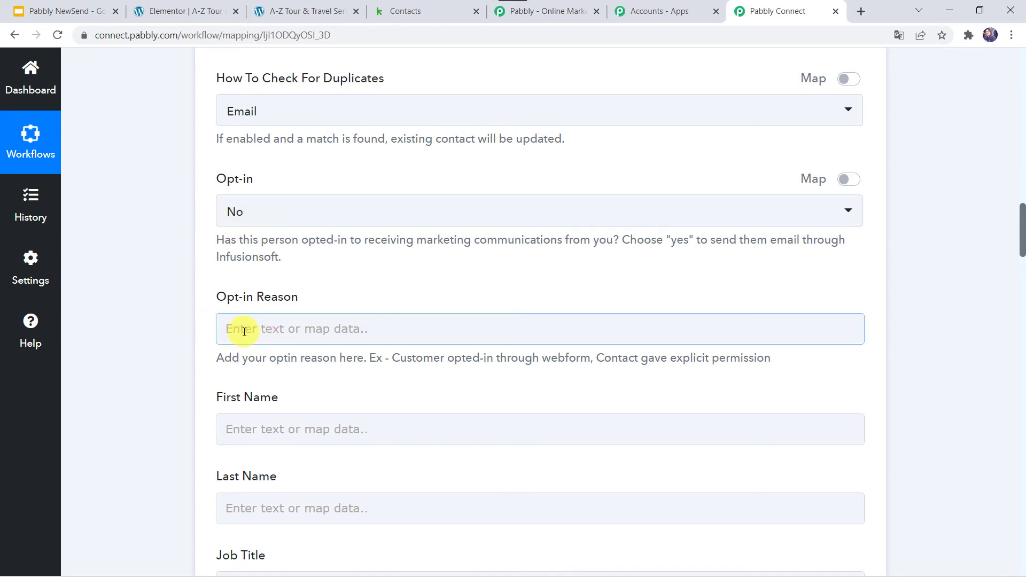
pyautogui.scroll(-3, 243, 332)
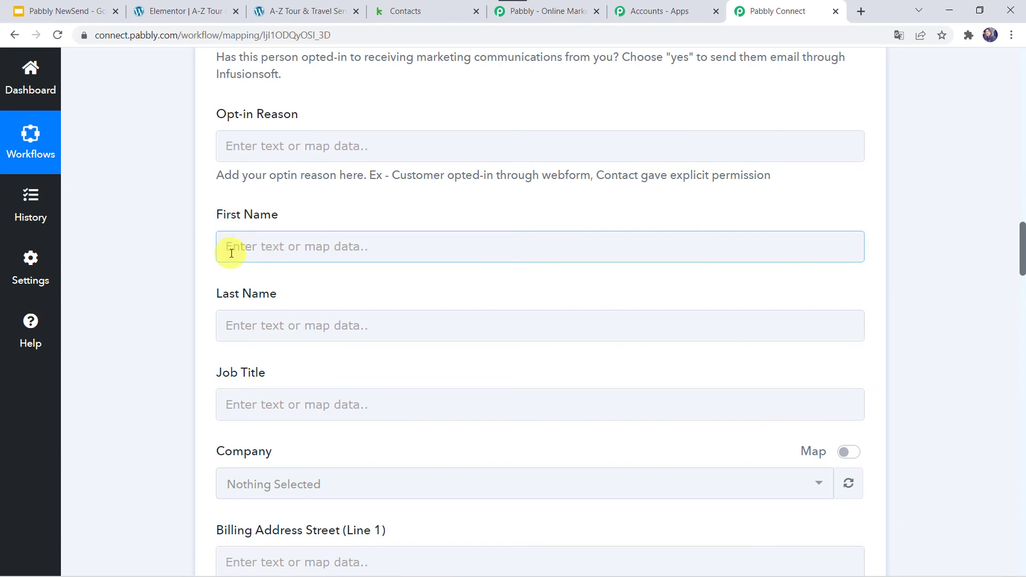
# Map Keap First Name and Last Name to the Elementor form's First Name and Last Name
pyautogui.click(249, 245)
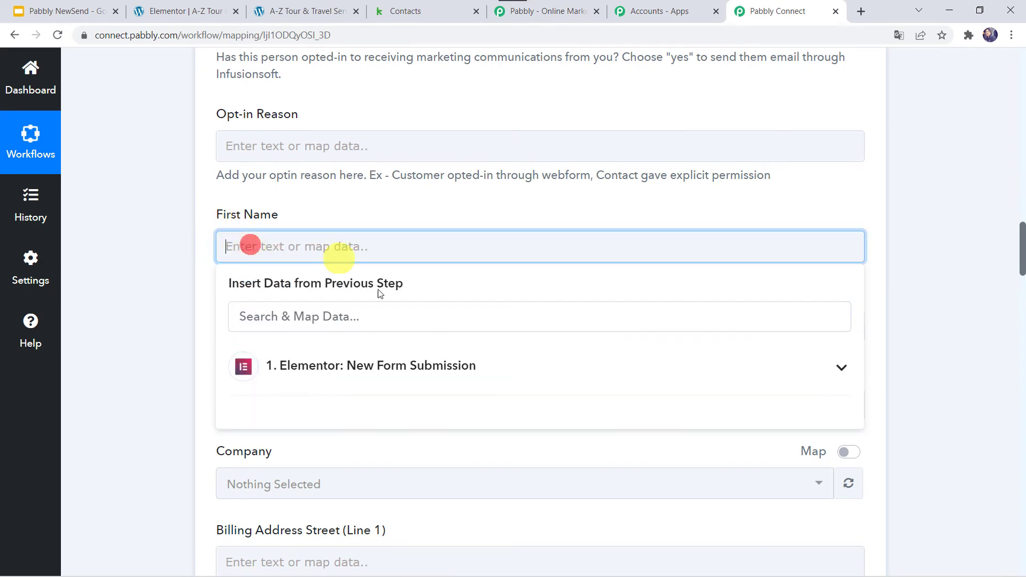
pyautogui.click(307, 367)
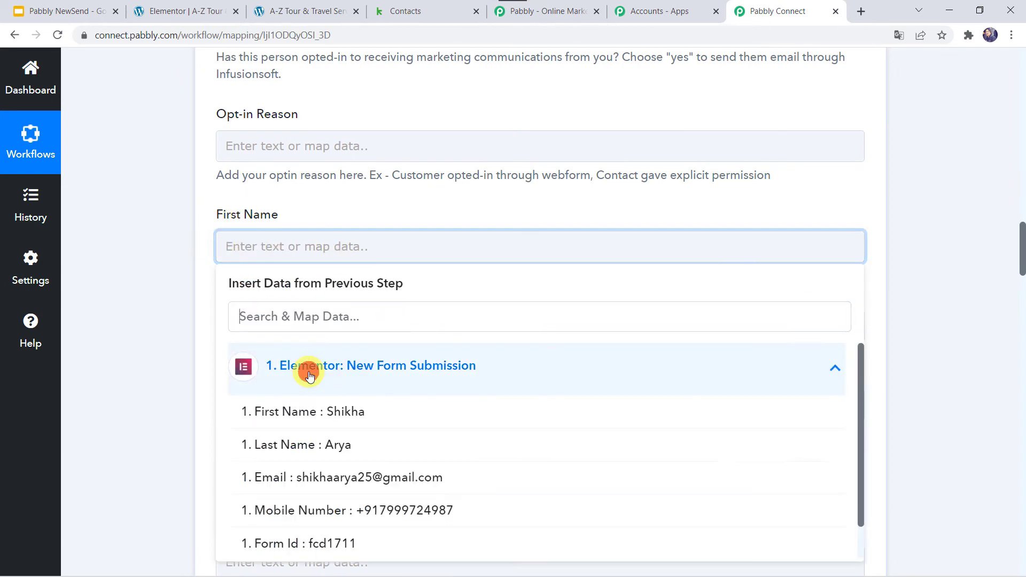
pyautogui.click(303, 415)
pyautogui.click(180, 374)
pyautogui.scroll(-2, 268, 161)
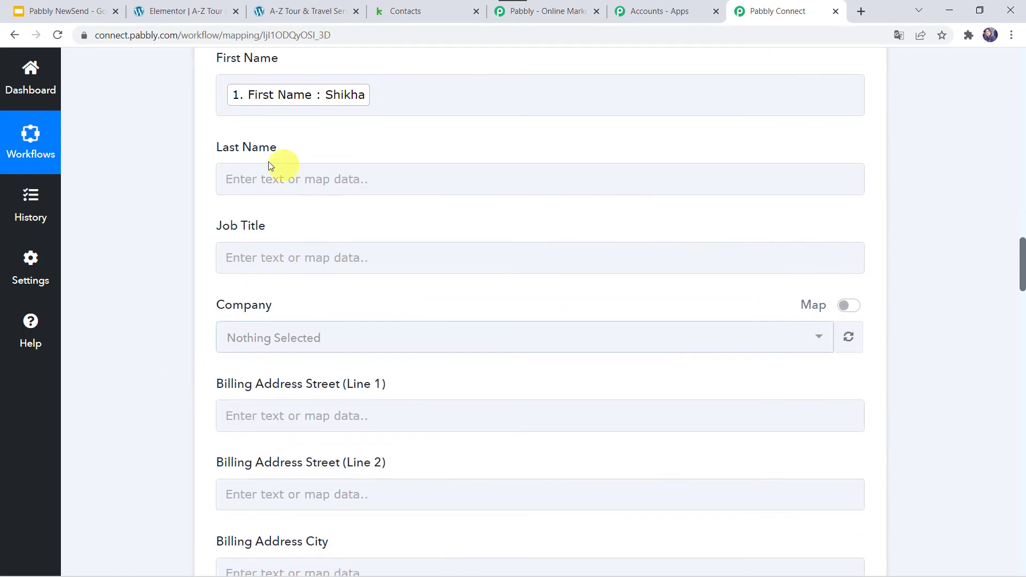
pyautogui.click(243, 180)
pyautogui.click(294, 288)
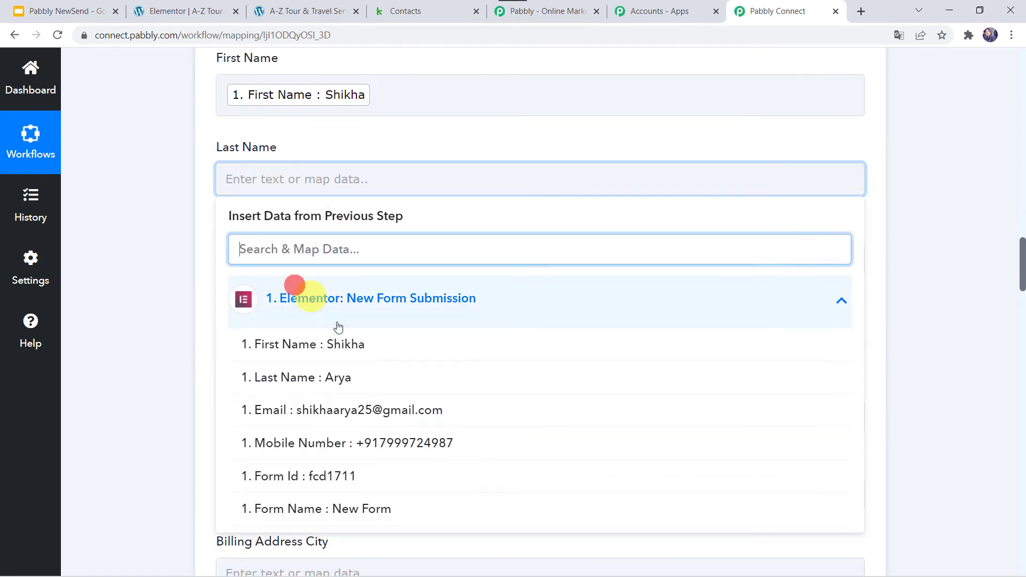
pyautogui.click(322, 393)
pyautogui.click(128, 336)
# Map Keap Phone1 to the Elementor form's Mobile Number
pyautogui.scroll(-2, 129, 338)
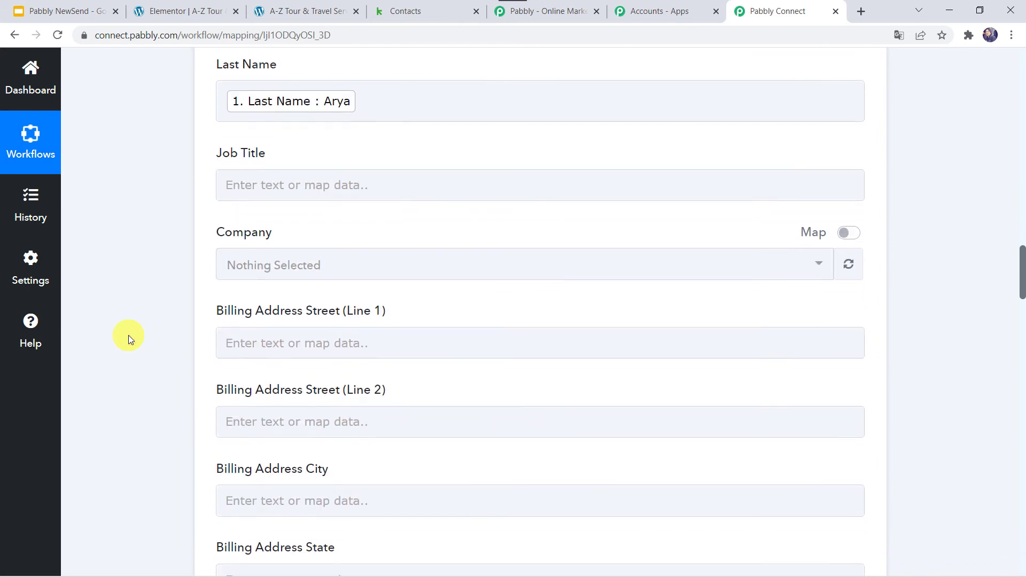
pyautogui.click(251, 188)
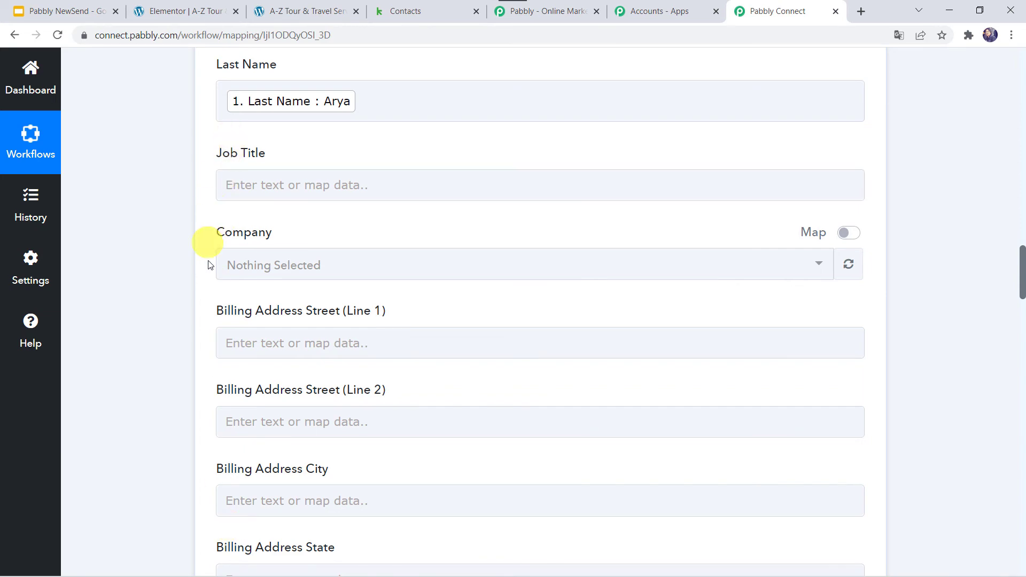
pyautogui.scroll(-10, 155, 465)
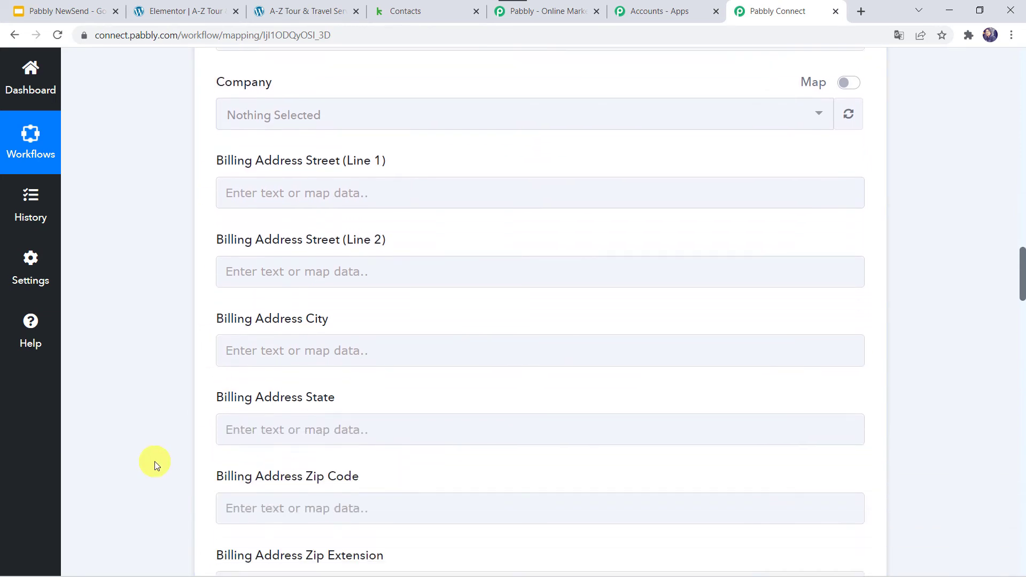
pyautogui.scroll(-13, 155, 465)
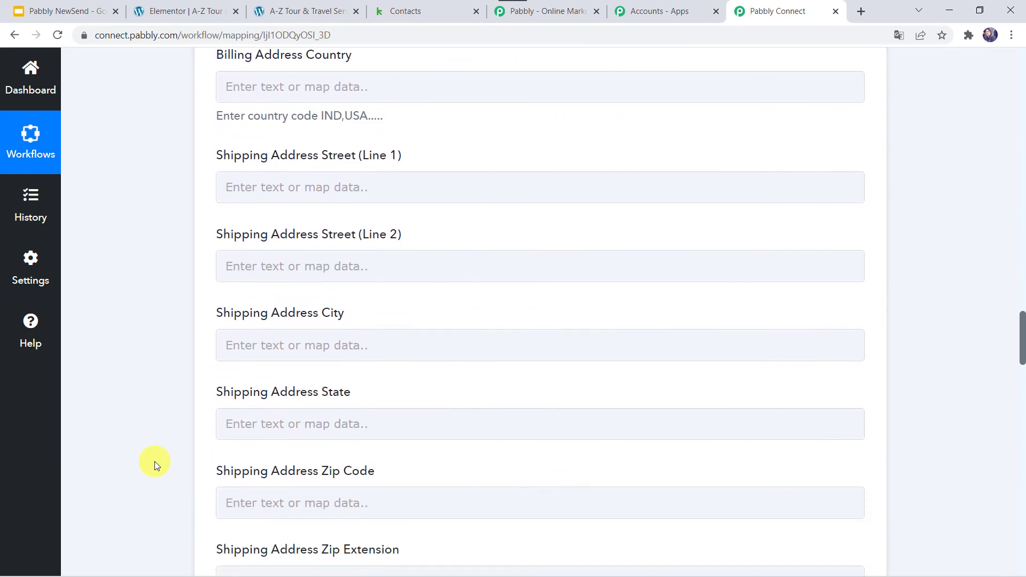
pyautogui.scroll(-7, 155, 465)
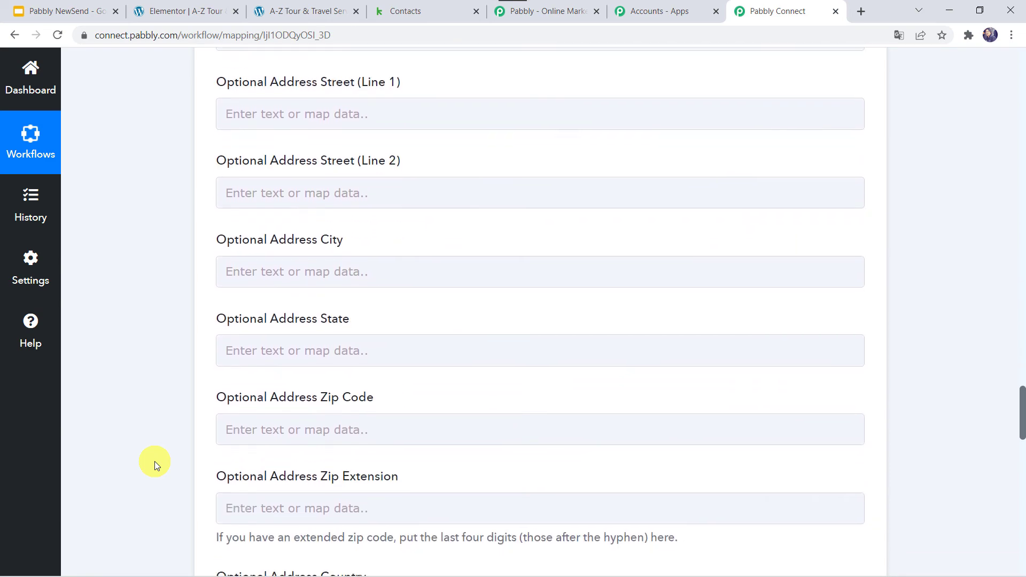
pyautogui.scroll(-3, 155, 461)
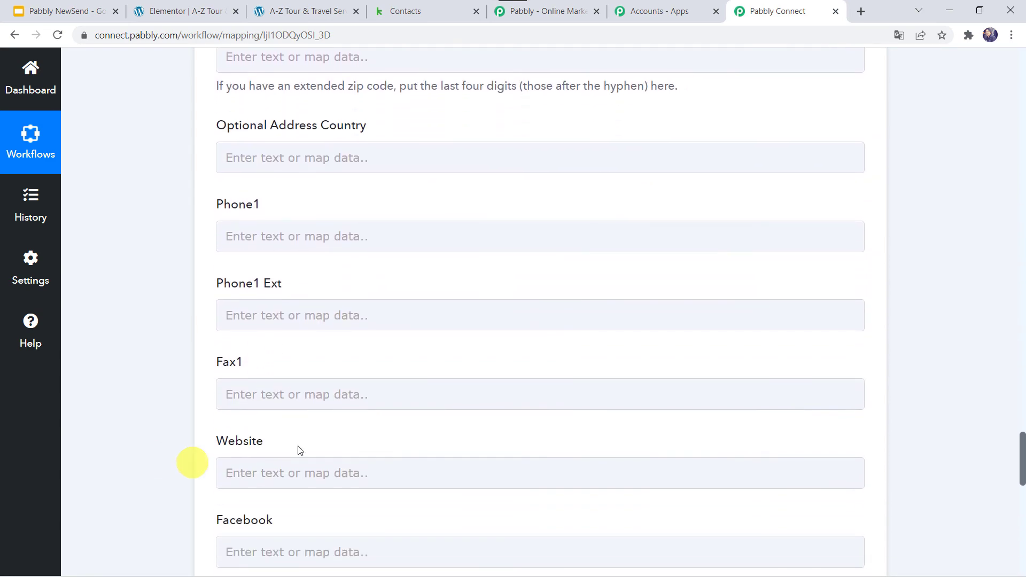
pyautogui.click(245, 237)
pyautogui.click(246, 237)
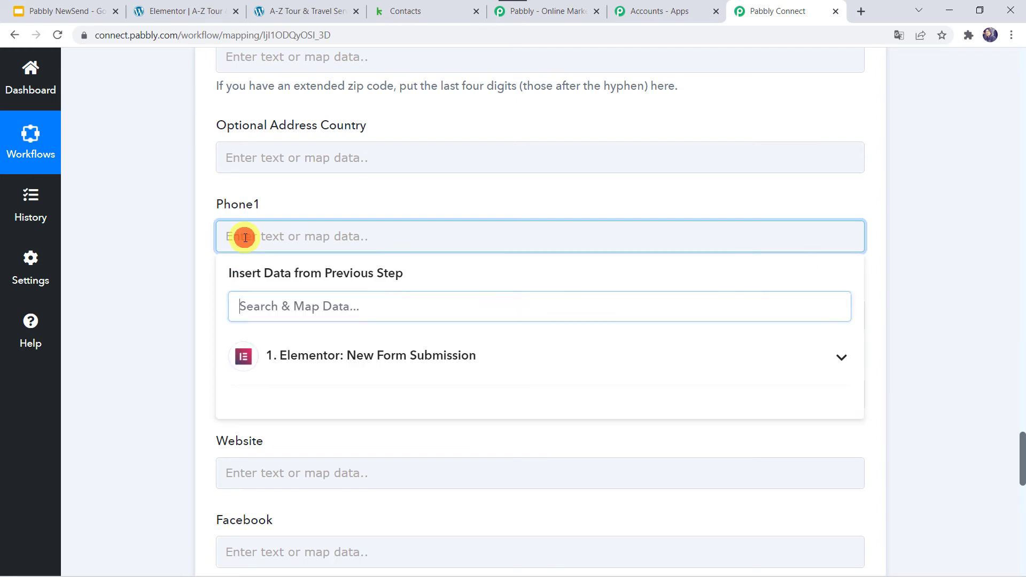
pyautogui.click(280, 356)
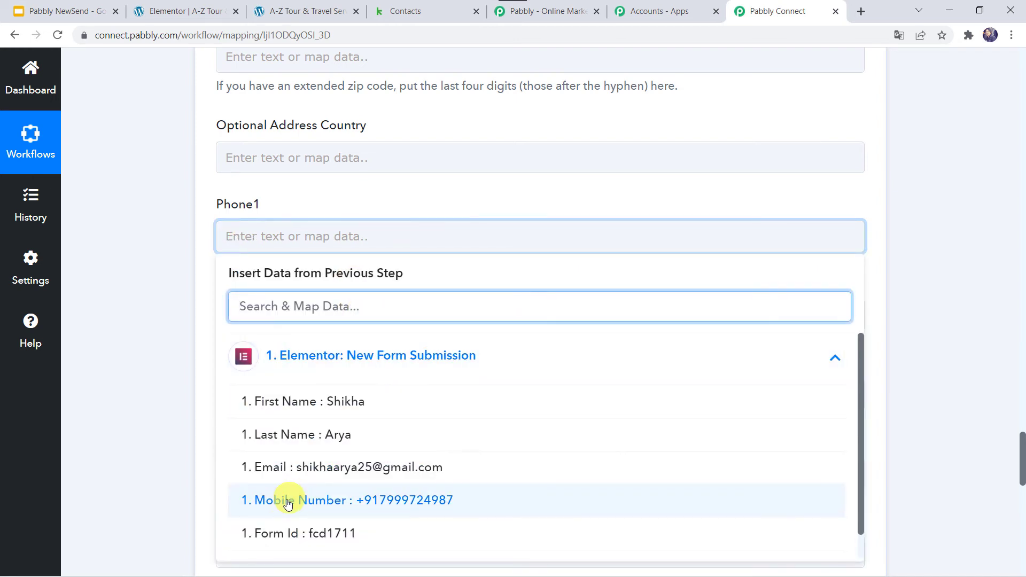
pyautogui.click(340, 498)
pyautogui.click(162, 370)
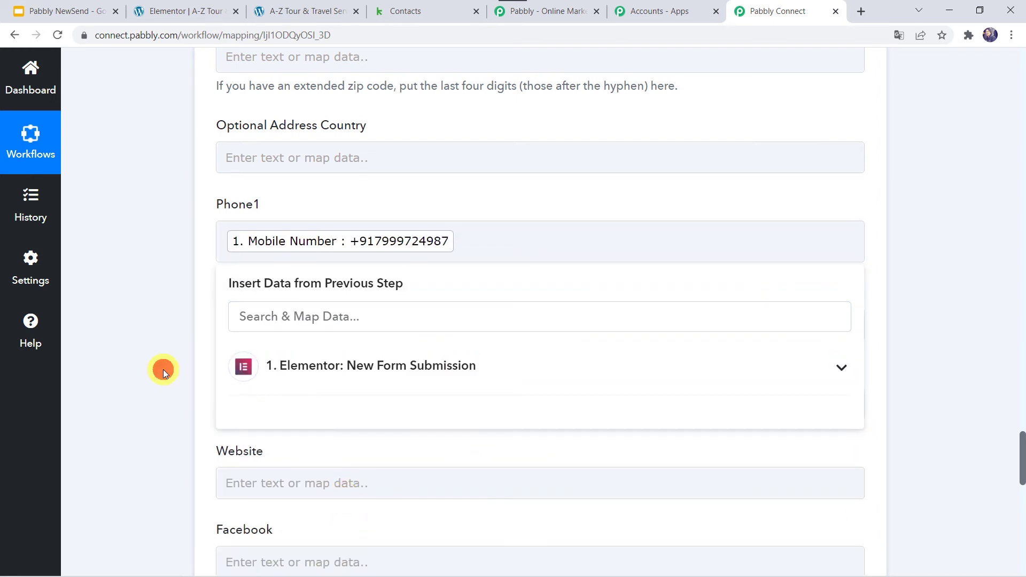
# Save the Keap action and send a test request, receiving the contact's email, Last Updated and Owner Id
pyautogui.scroll(-5, 162, 370)
pyautogui.scroll(-3, 162, 370)
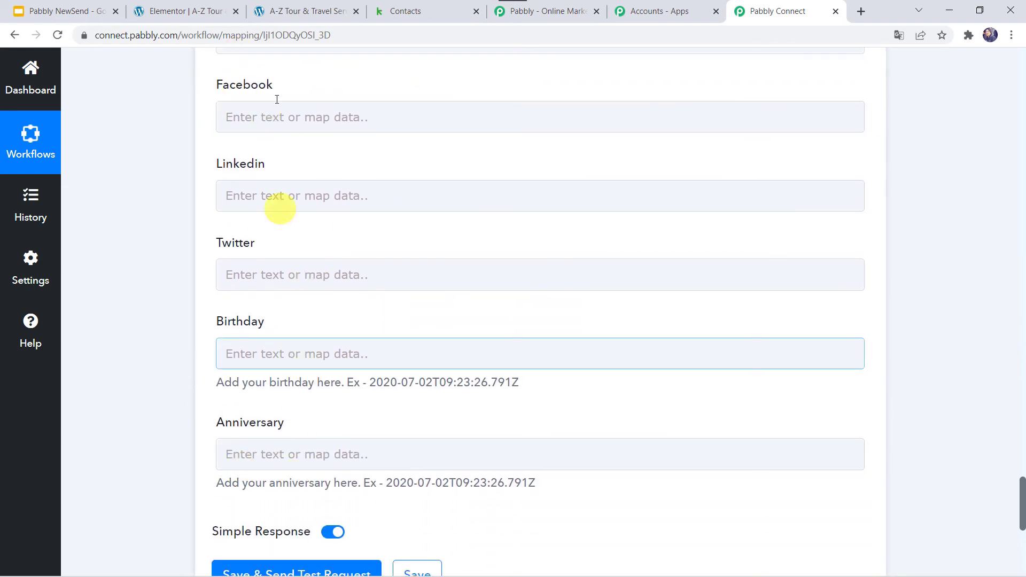
pyautogui.scroll(-5, 211, 414)
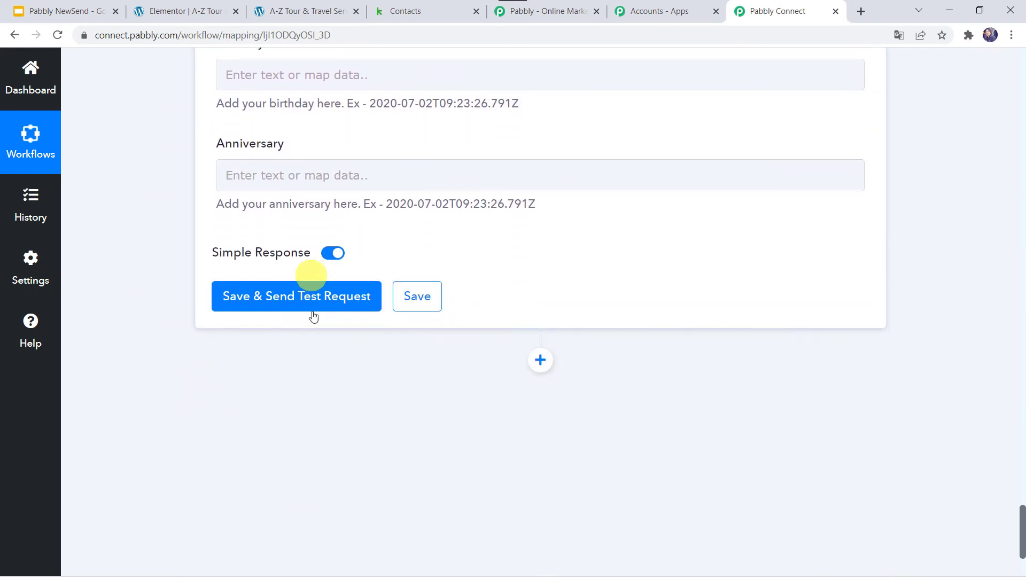
pyautogui.click(291, 297)
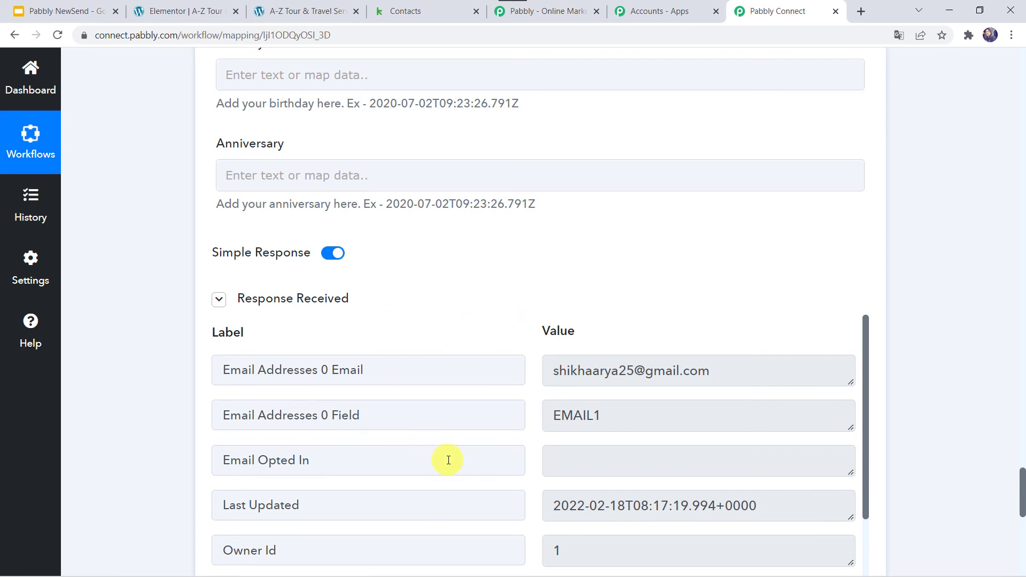
pyautogui.click(408, 7)
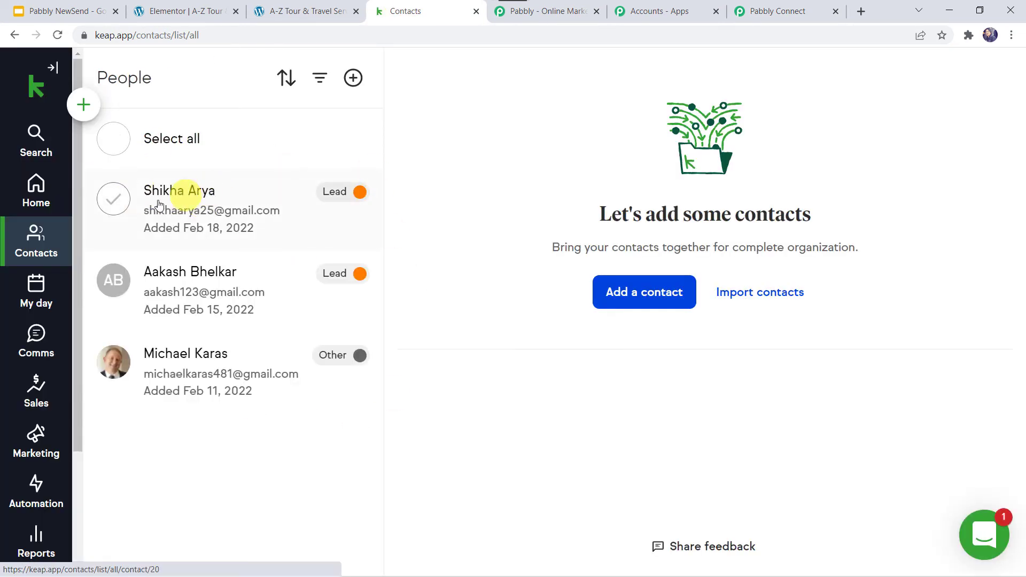
pyautogui.click(246, 220)
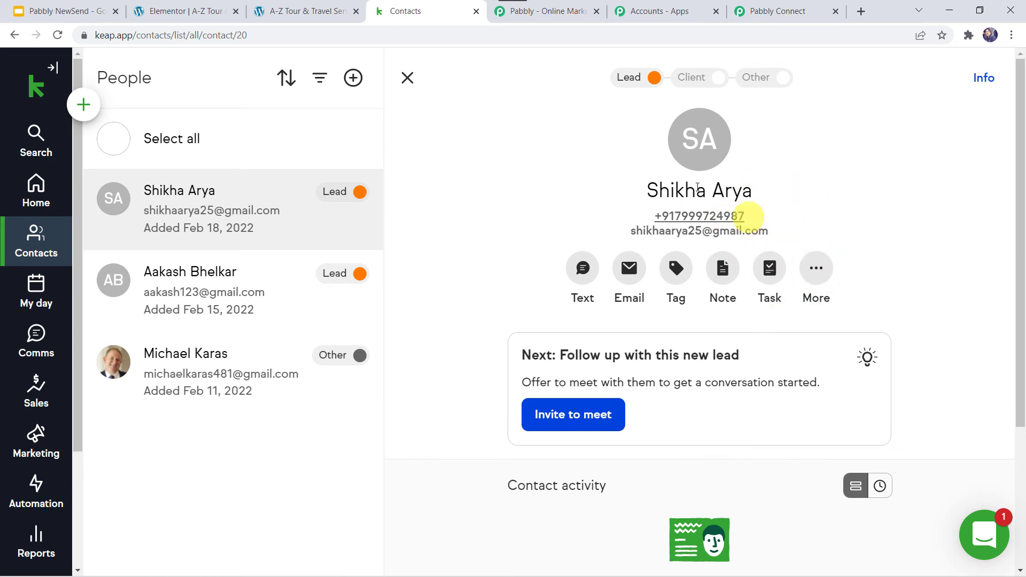
pyautogui.click(781, 10)
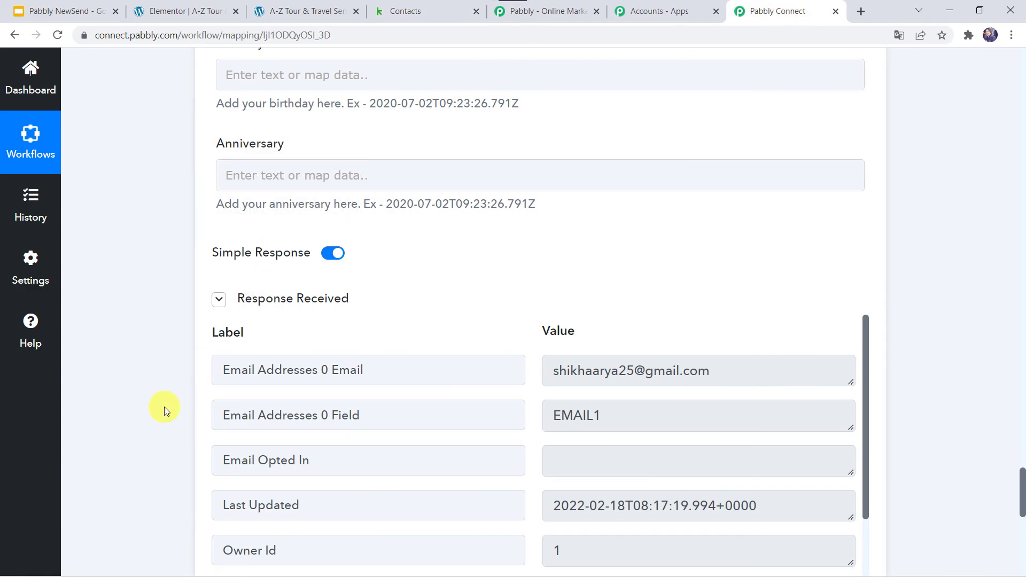
# Save the Keap contact action's field mapping and get the success confirmation
pyautogui.scroll(-3, 165, 406)
pyautogui.scroll(-4, 152, 436)
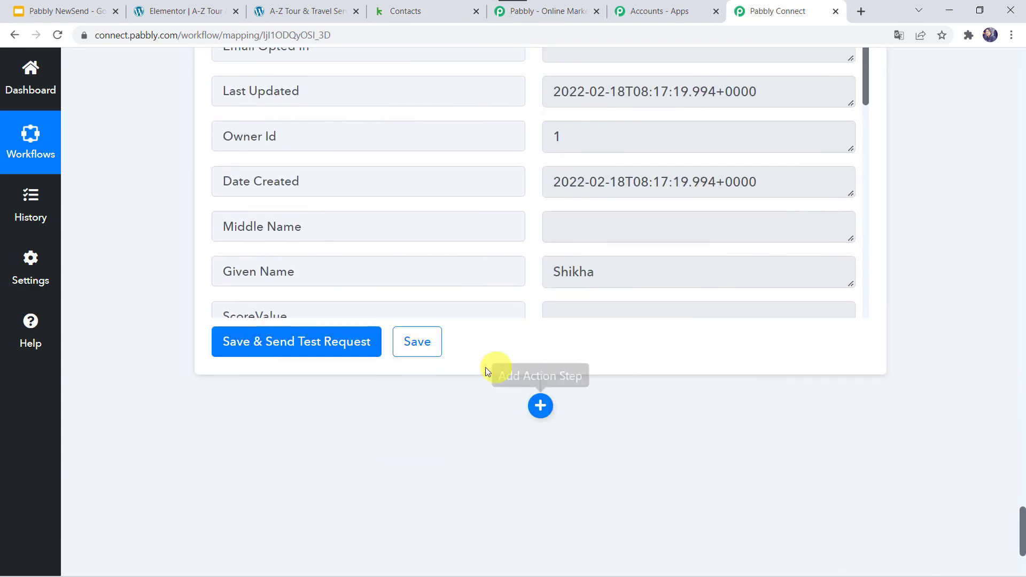
pyautogui.click(417, 346)
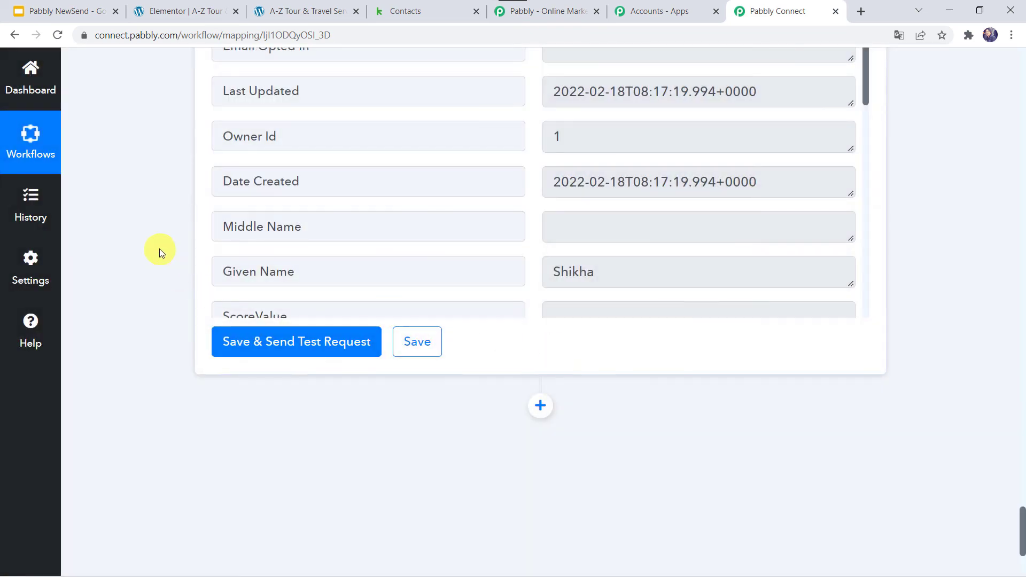
pyautogui.scroll(3, 159, 249)
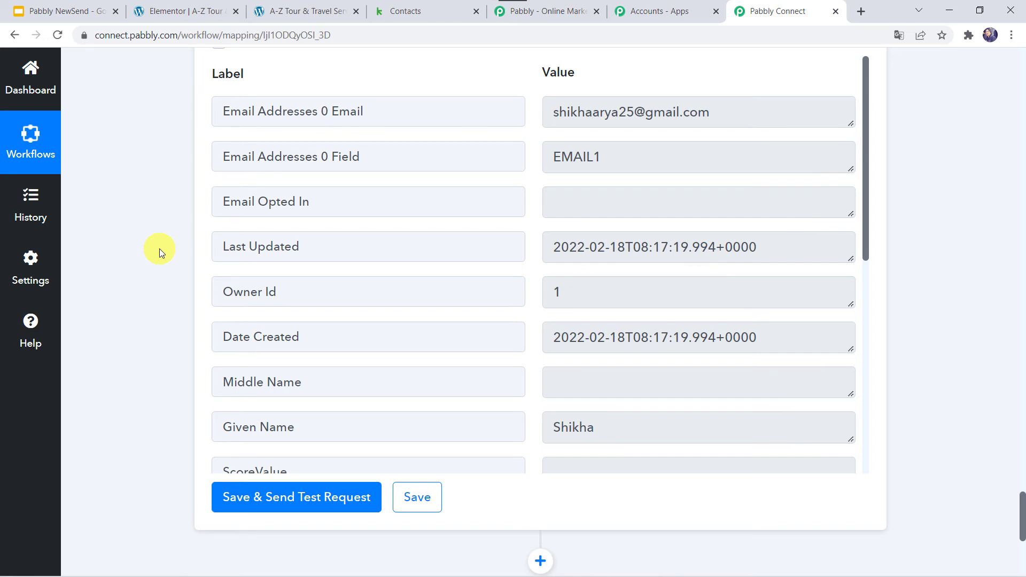
# Reload the site's form page and enter the test person's first and last name
pyautogui.click(306, 10)
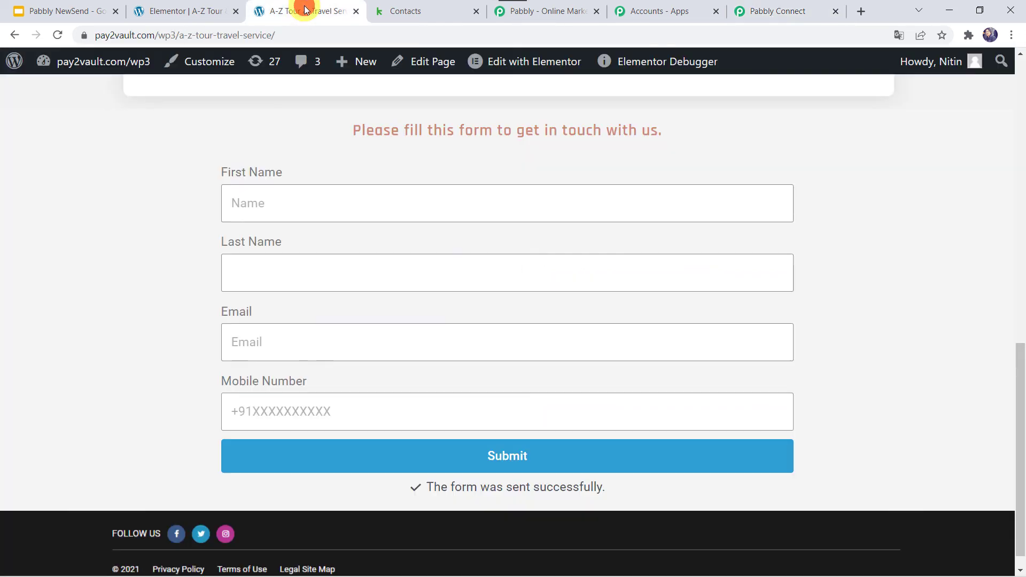
pyautogui.press('F5')
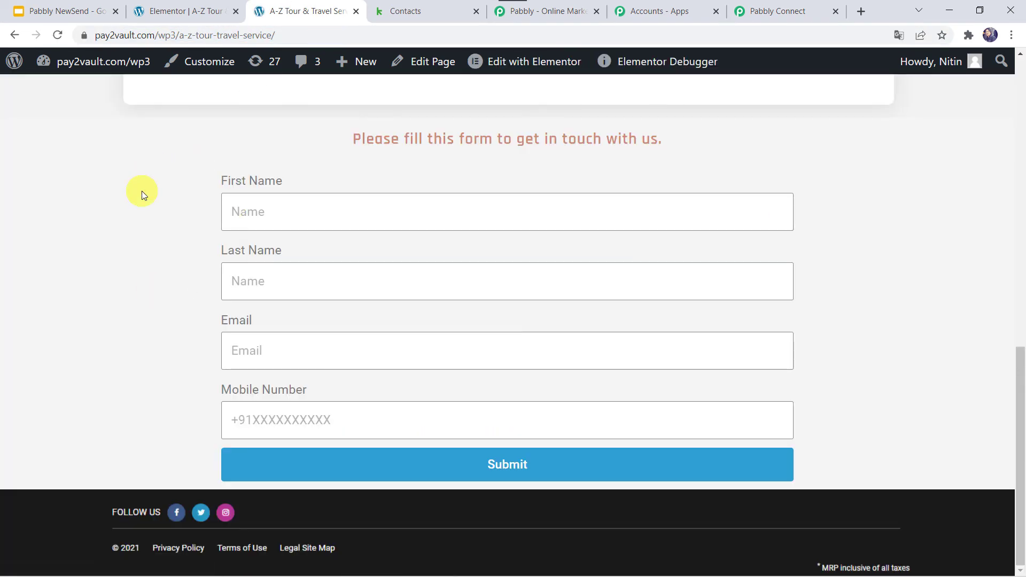
pyautogui.click(265, 207)
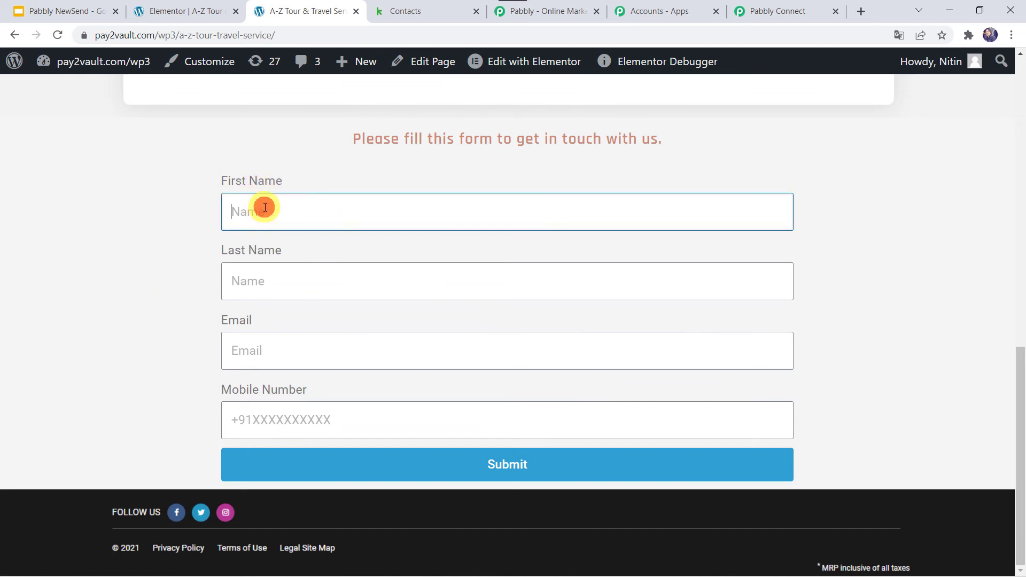
pyautogui.press('Tab')
# Fill in the email and mobile number, submit the form, and go to Keap
pyautogui.press('Tab')
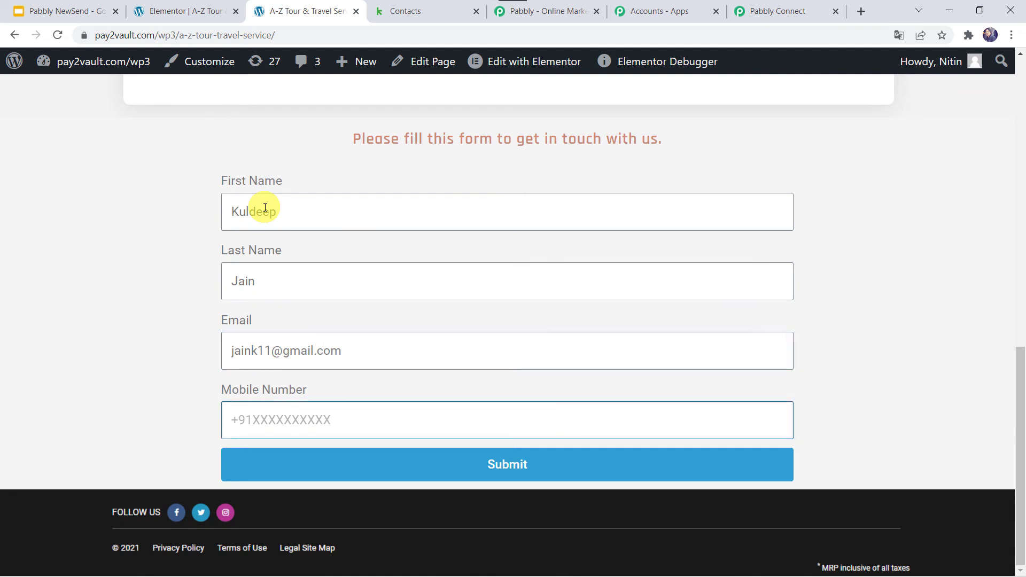
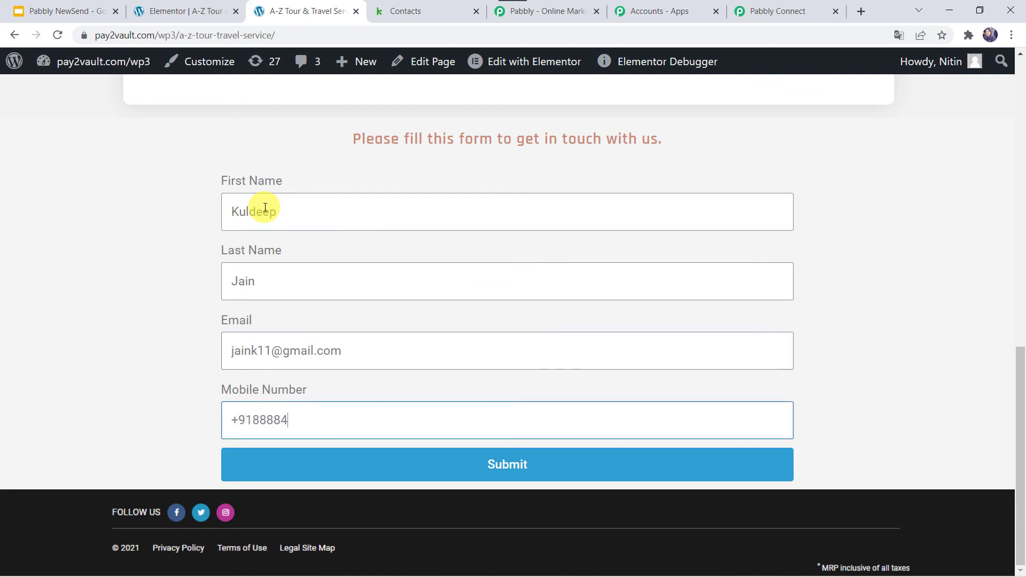
pyautogui.click(500, 465)
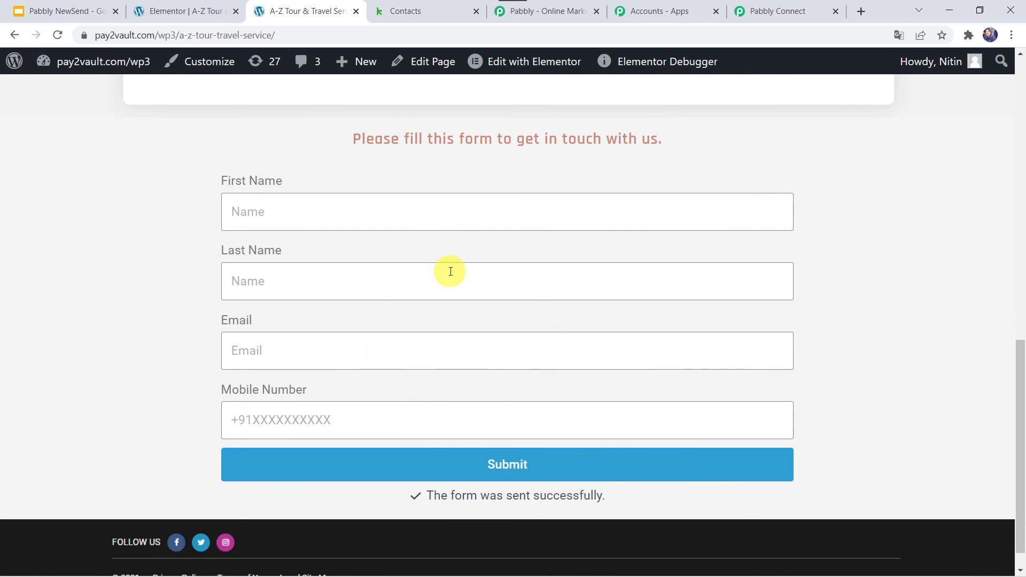
pyautogui.click(424, 8)
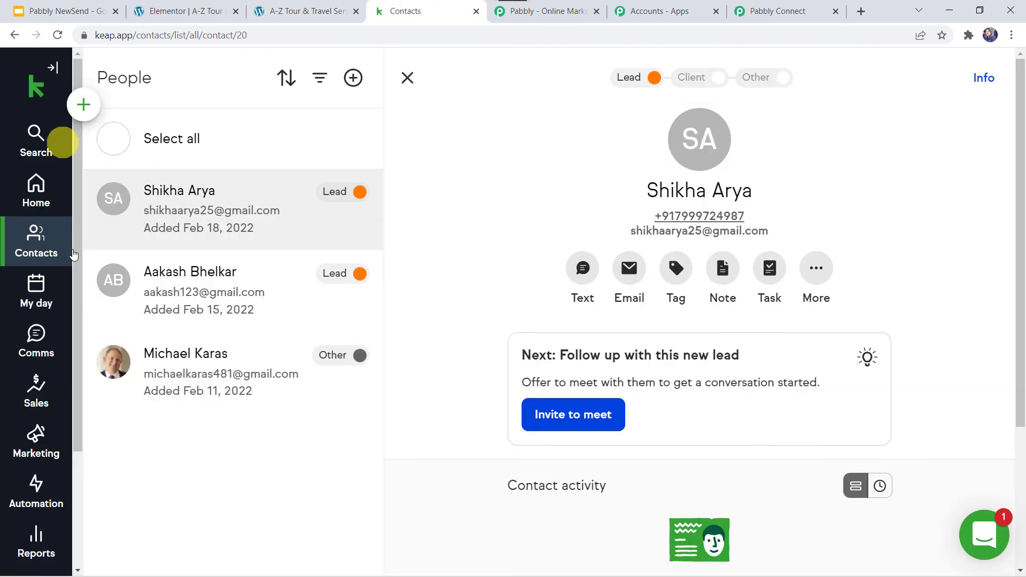
# Refresh Keap's People list, open the form submitter's new Lead, then return to Pabbly Connect
pyautogui.click(58, 35)
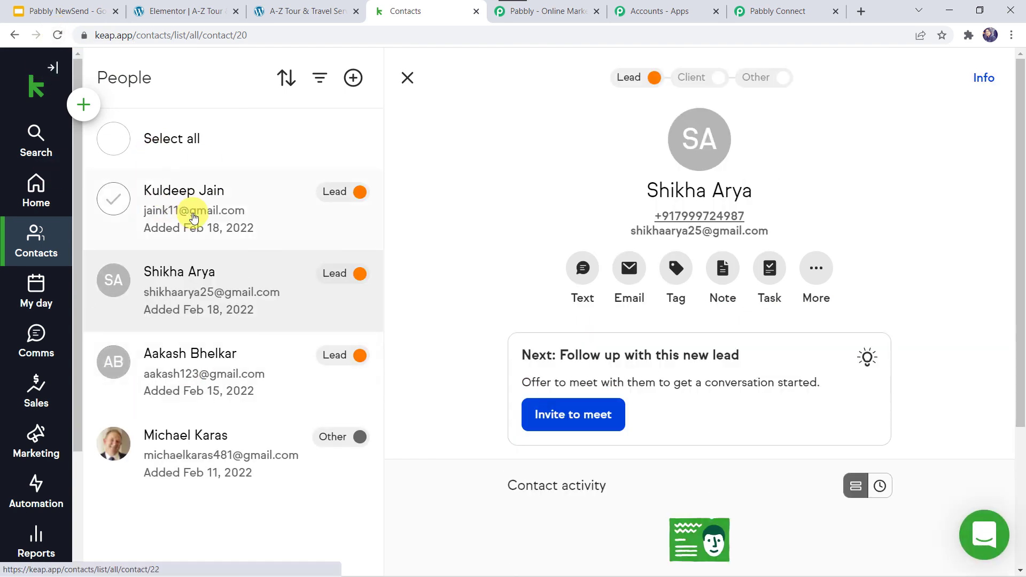
pyautogui.click(193, 217)
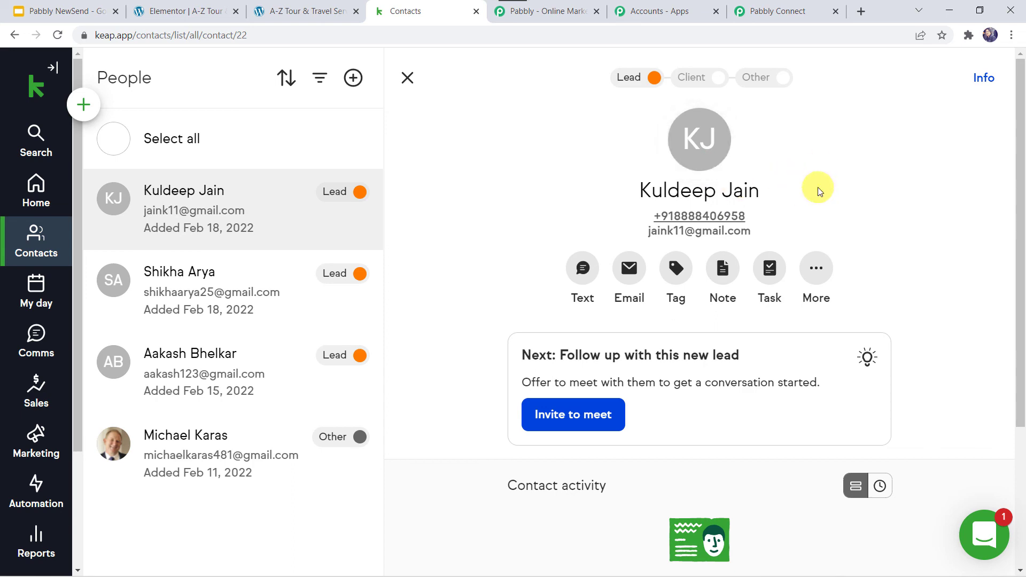
pyautogui.click(792, 15)
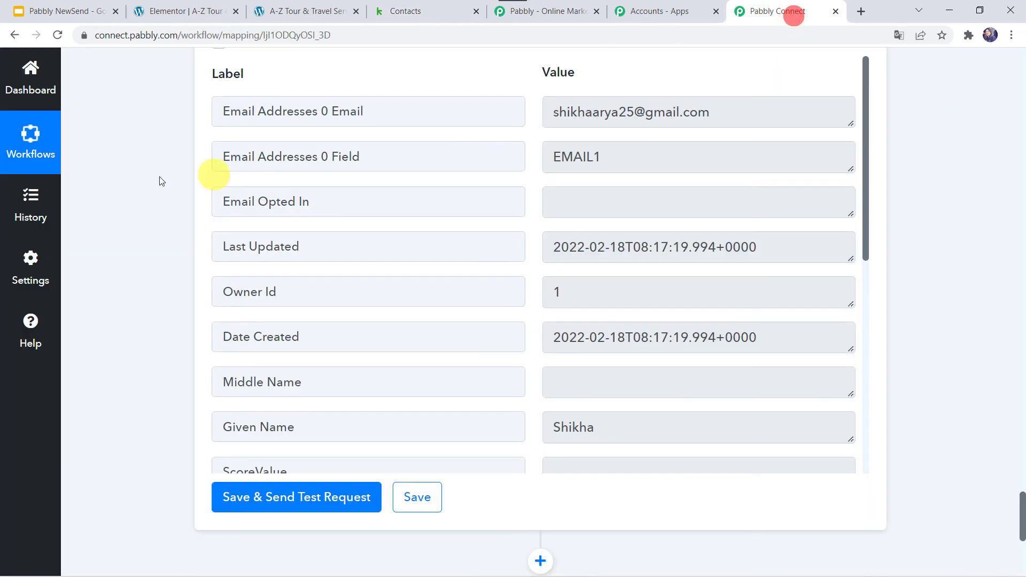
# Collapse the Elementor New Form Submission trigger at the top of the workflow
pyautogui.scroll(20, 134, 163)
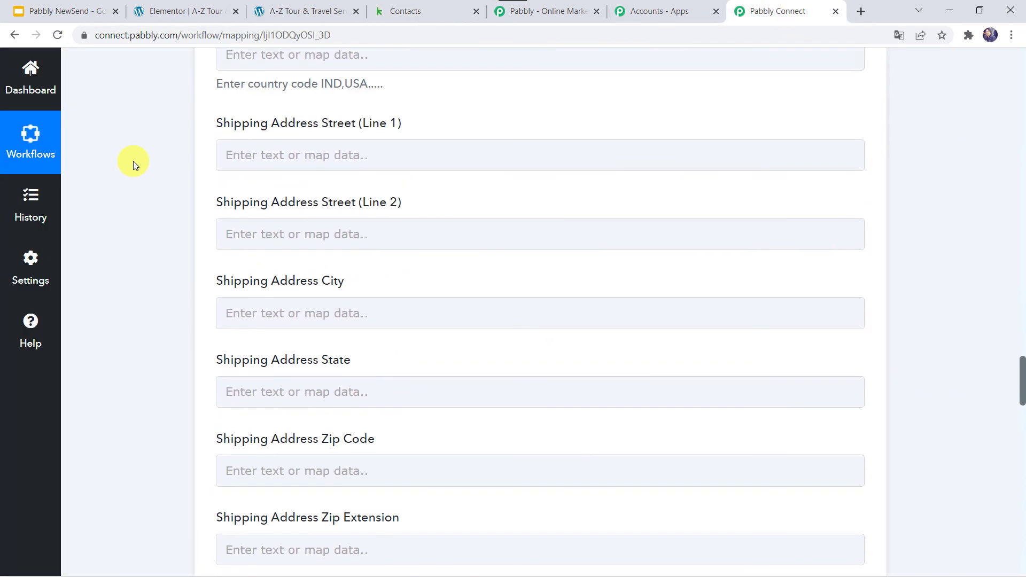
pyautogui.scroll(20, 134, 161)
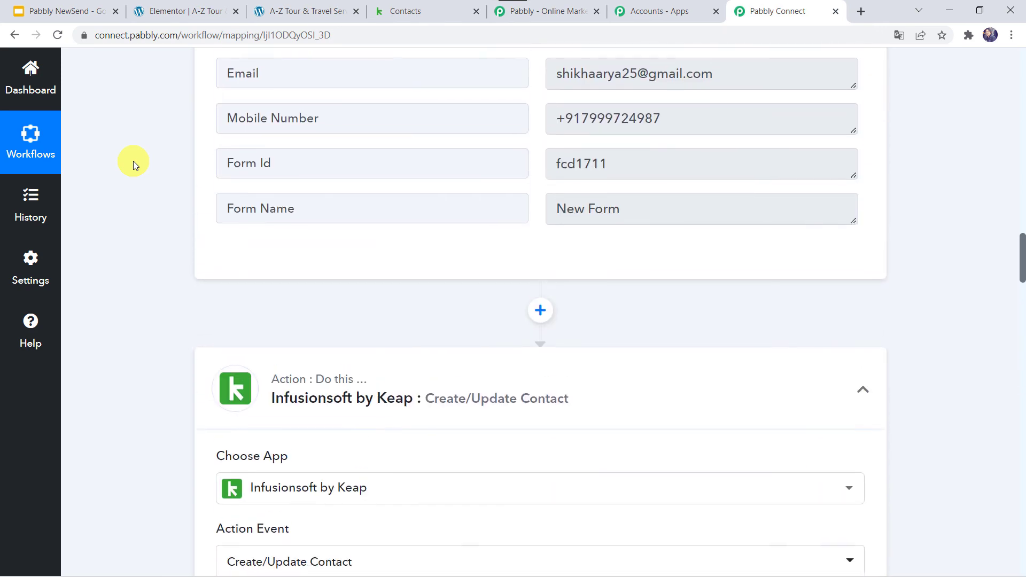
pyautogui.scroll(10, 403, 377)
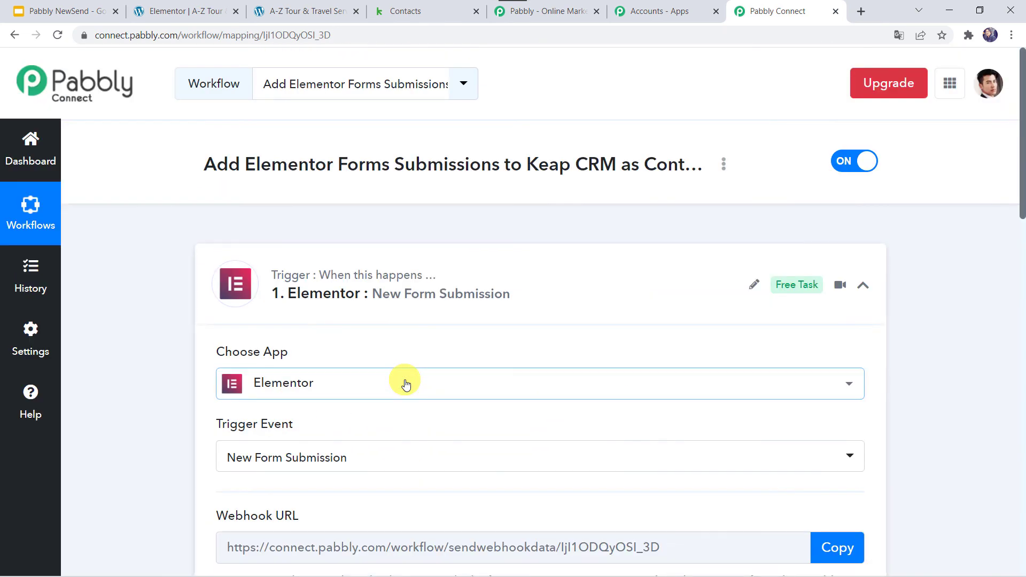
pyautogui.click(435, 275)
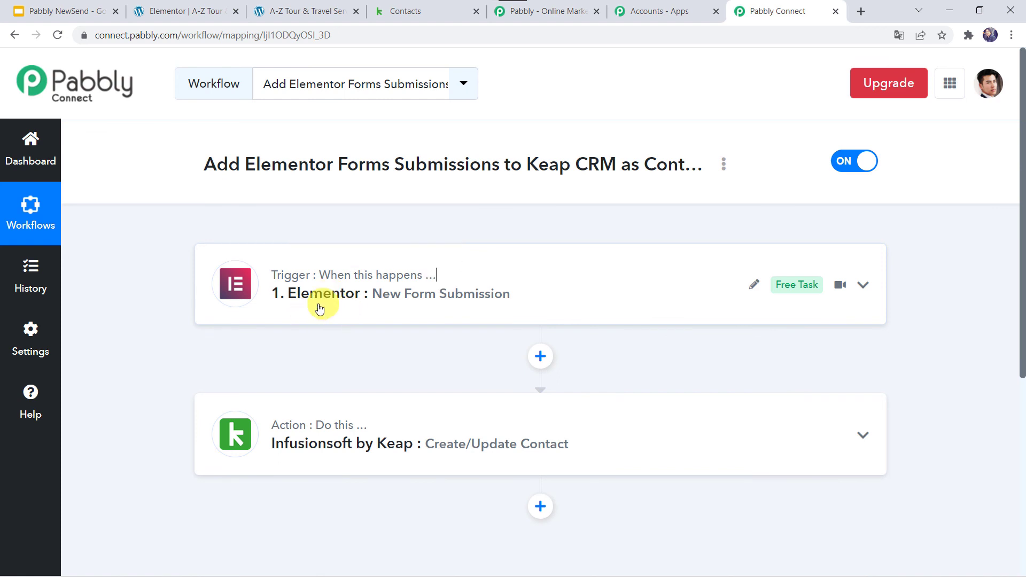